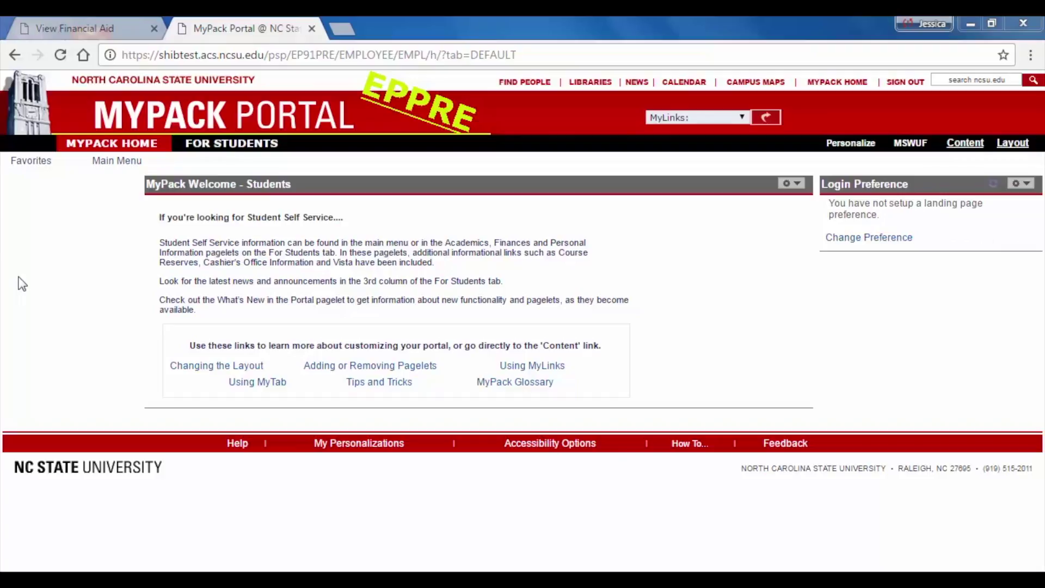
Go to Student Self Service > Campus Finances > View Financial Aid.
{"action": "left_click", "coordinate": [116, 163]}
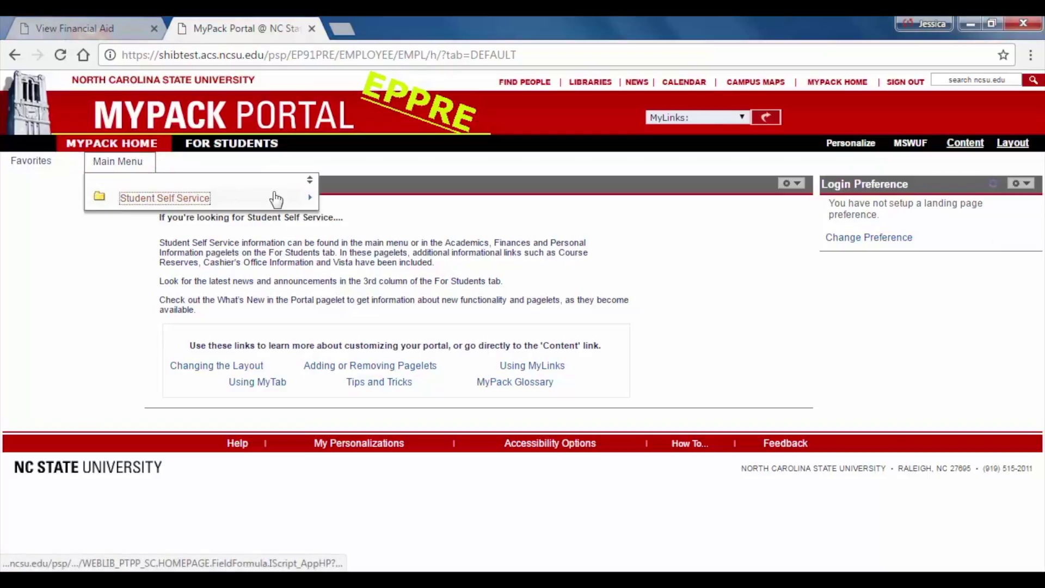
{"action": "mouse_move", "coordinate": [289, 201]}
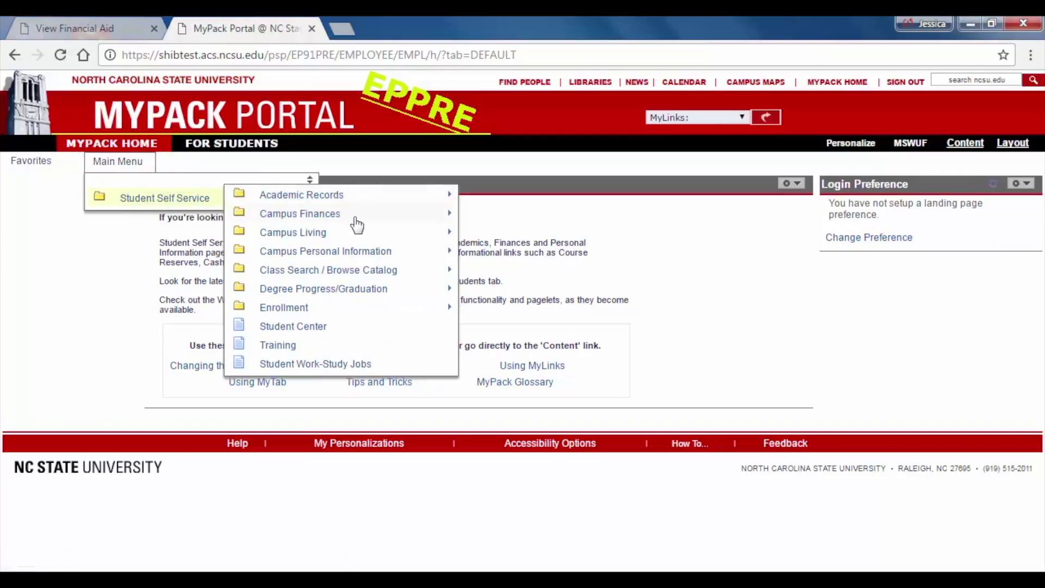
{"action": "mouse_move", "coordinate": [357, 223]}
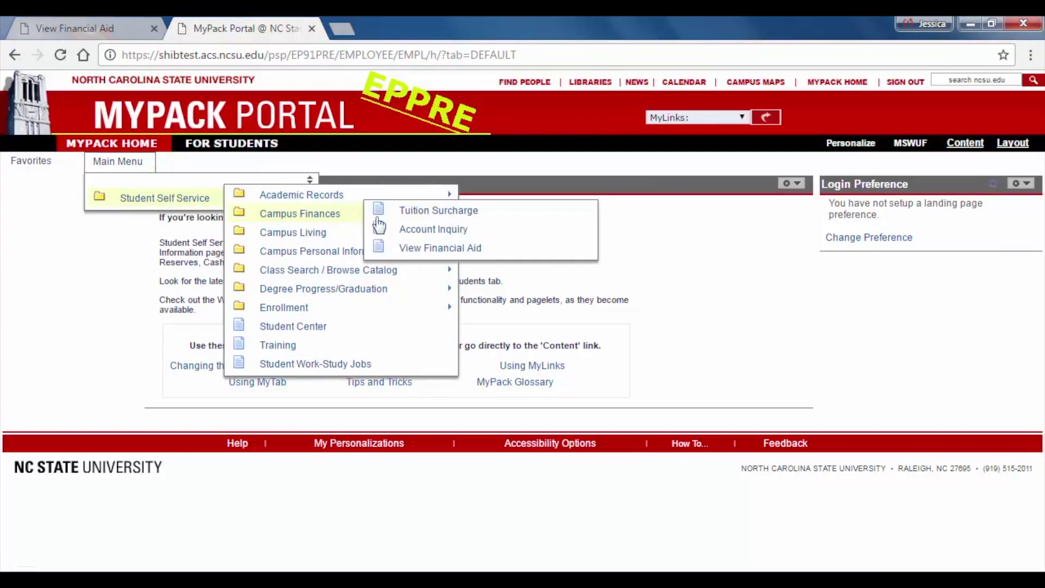
{"action": "left_click", "coordinate": [449, 254]}
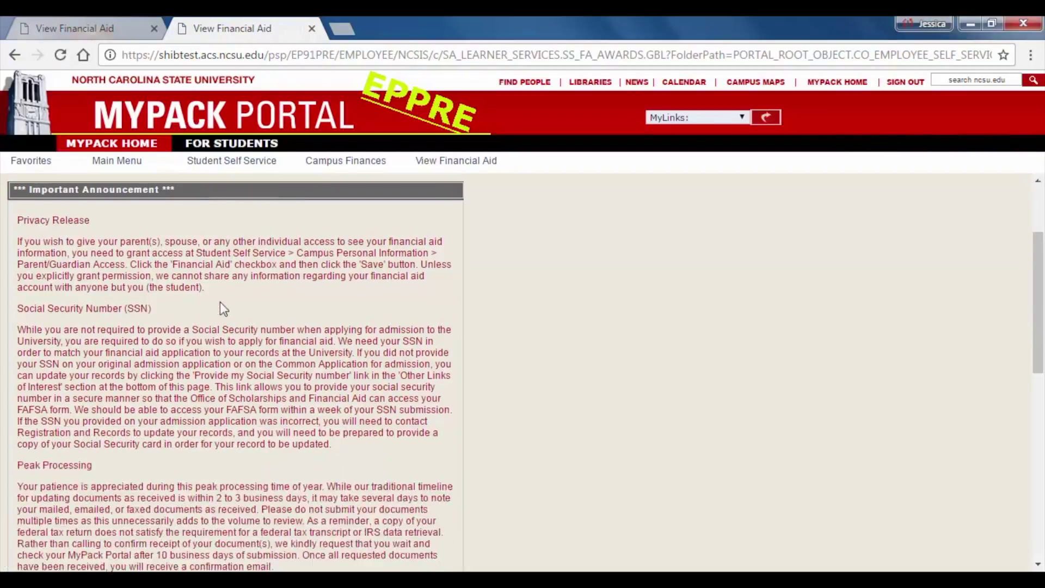
{"action": "scroll", "coordinate": [220, 301], "scroll_direction": "down", "scroll_amount": 8}
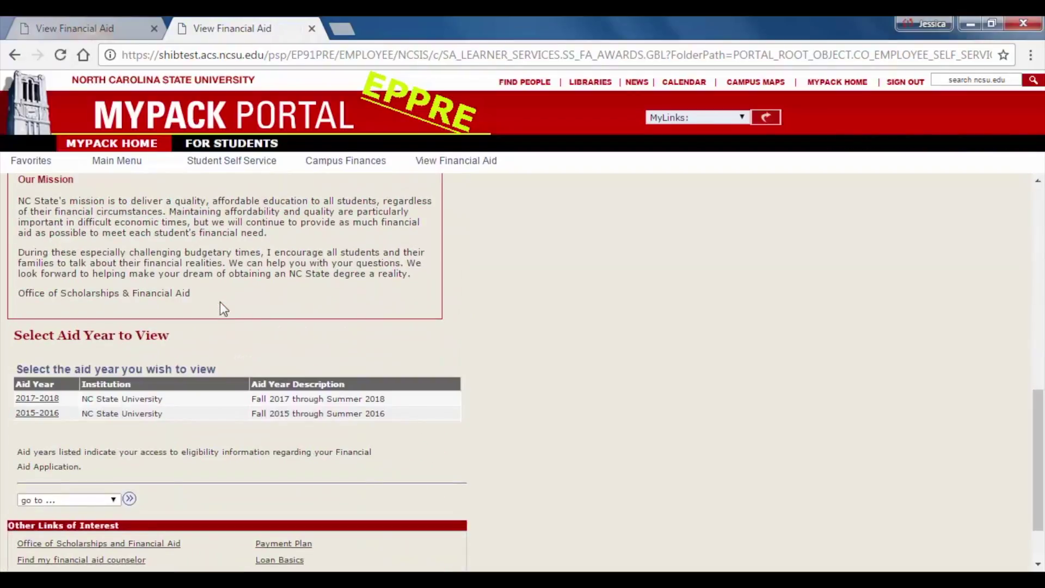
Pick aid year 2017-2018 and open the Verification Worksheet from its Document Summary.
{"action": "left_click", "coordinate": [42, 398]}
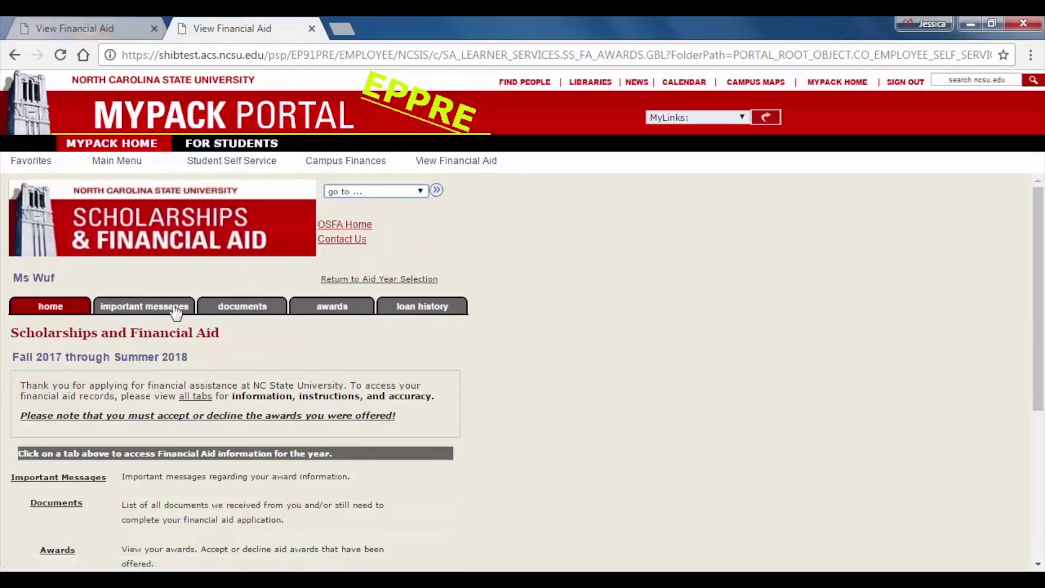
{"action": "left_click", "coordinate": [227, 308]}
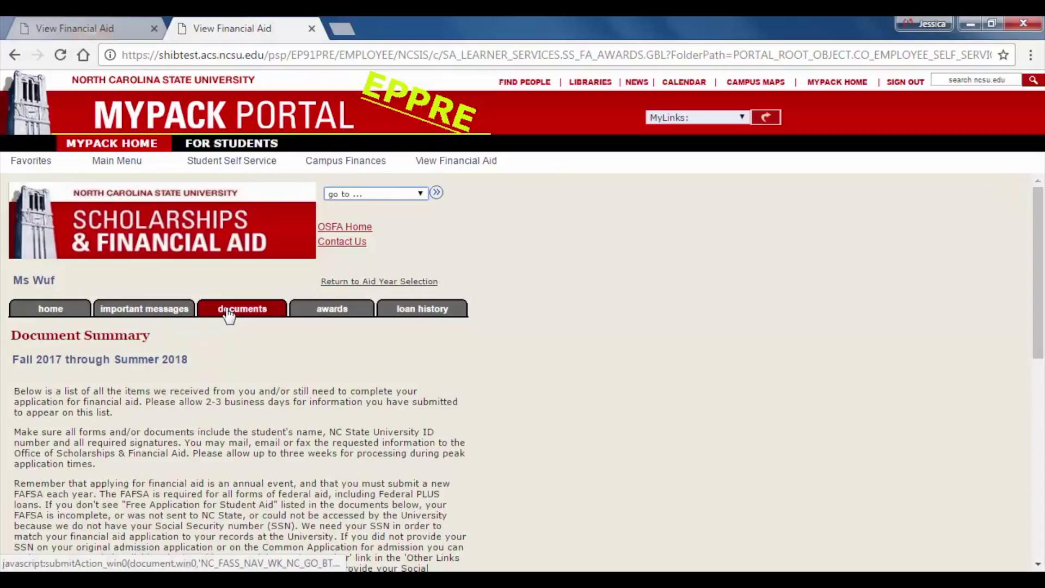
{"action": "scroll", "coordinate": [229, 315], "scroll_direction": "down", "scroll_amount": 10}
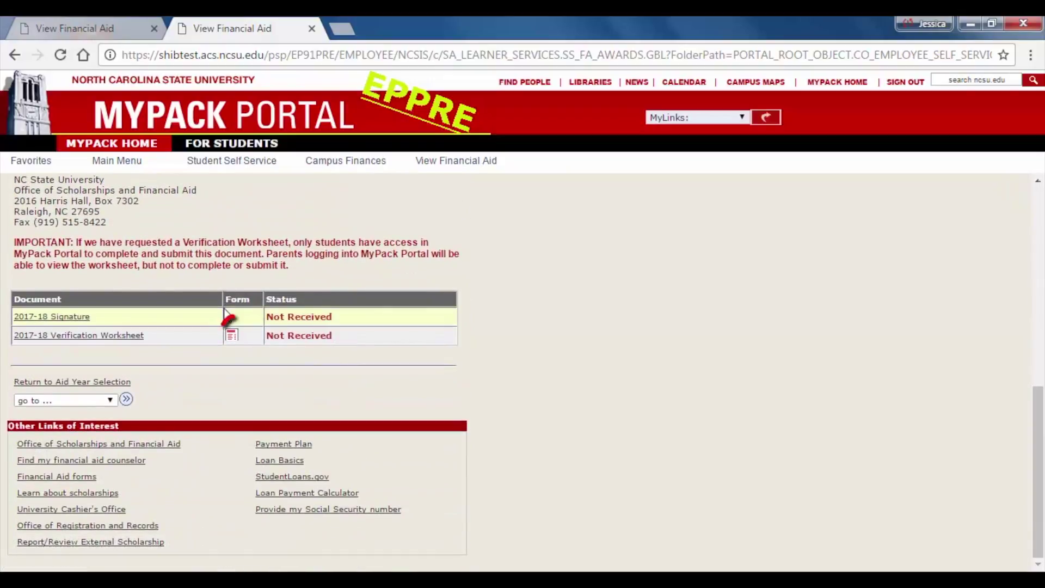
{"action": "left_click", "coordinate": [233, 338]}
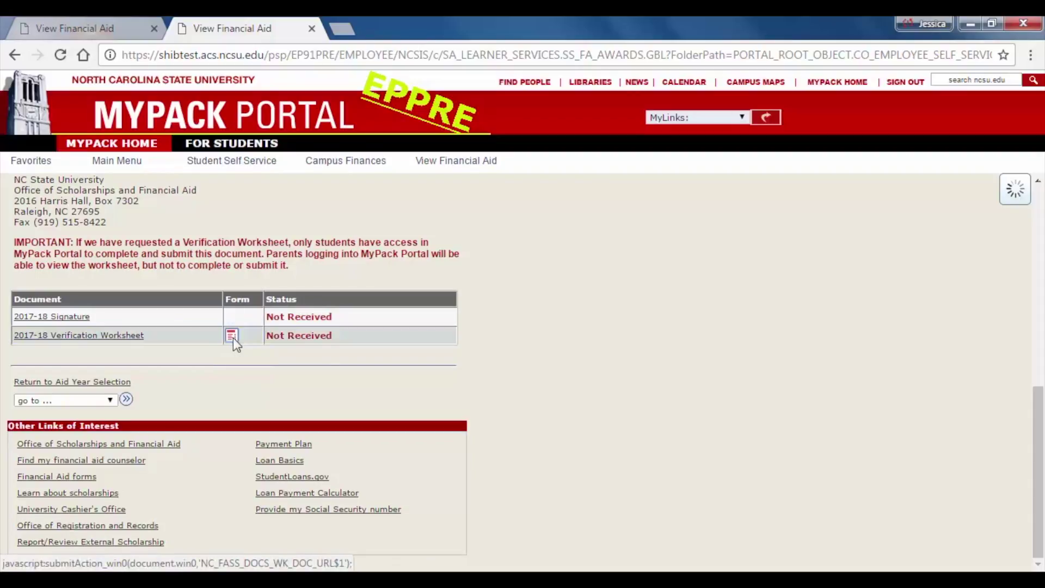
Enter the student's first name, last name and student ID.
{"action": "left_click", "coordinate": [232, 356]}
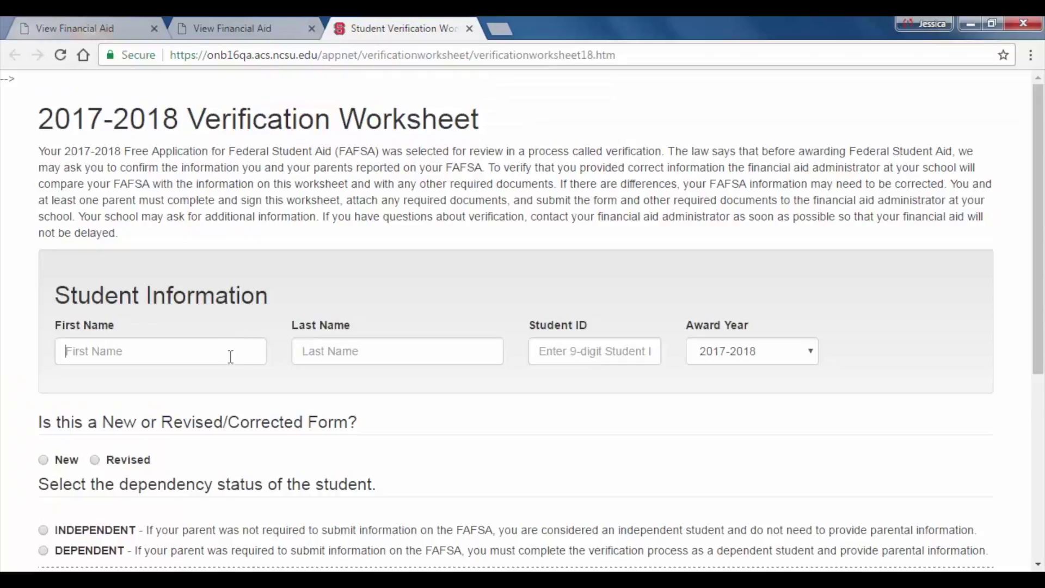
{"action": "type", "text": "ms"}
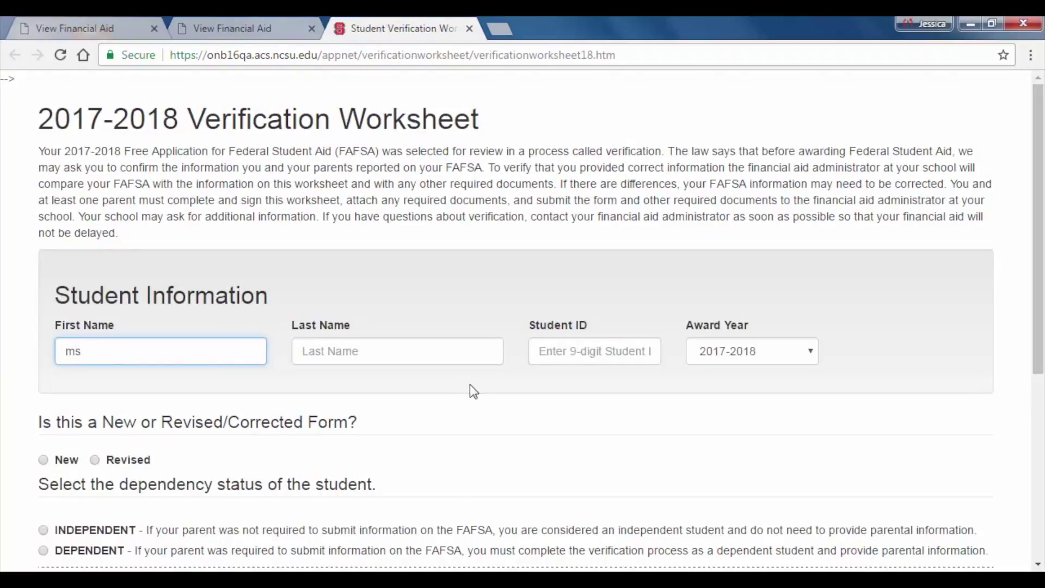
{"action": "left_click", "coordinate": [445, 346]}
{"action": "type", "text": "wuf"}
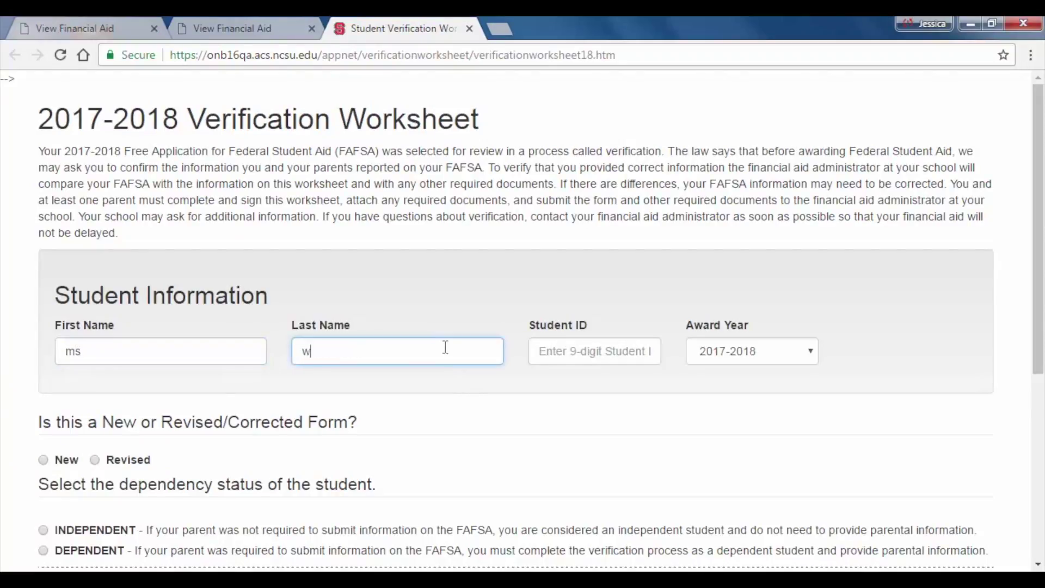
{"action": "left_click", "coordinate": [603, 351]}
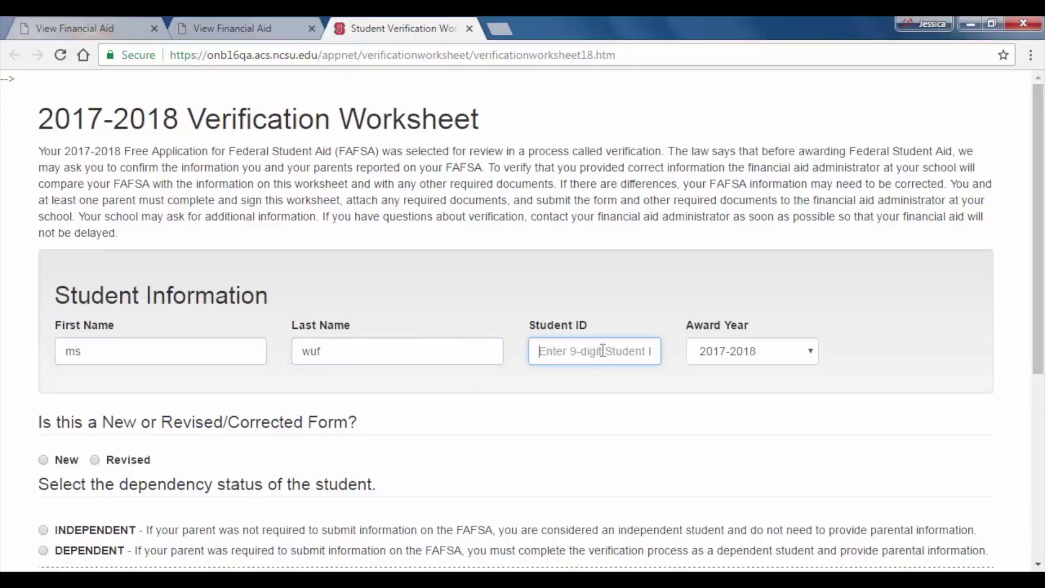
{"action": "type", "text": "000000001"}
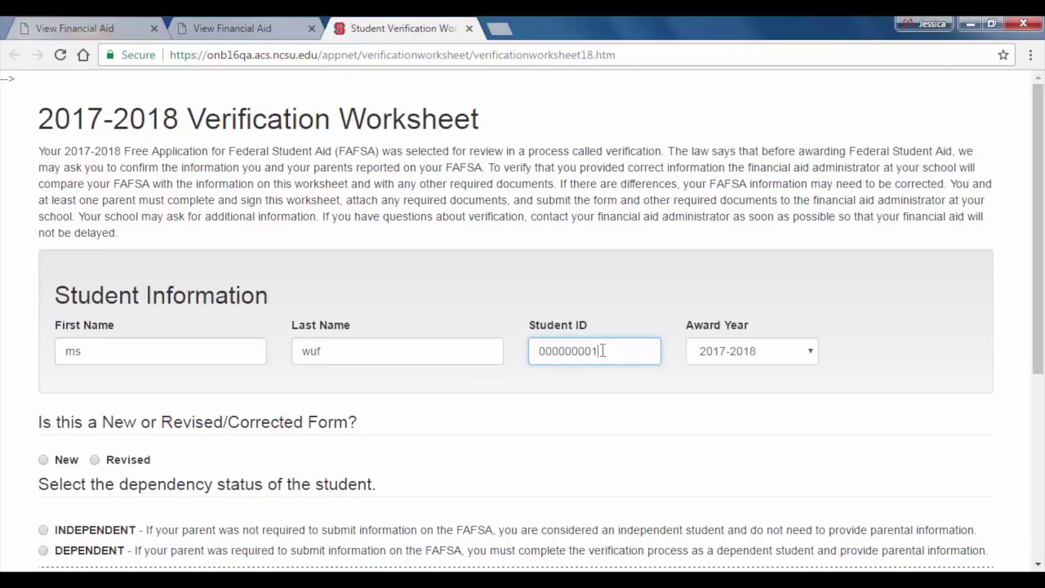
Mark the worksheet as a New form for a Dependent student.
{"action": "left_click", "coordinate": [537, 450]}
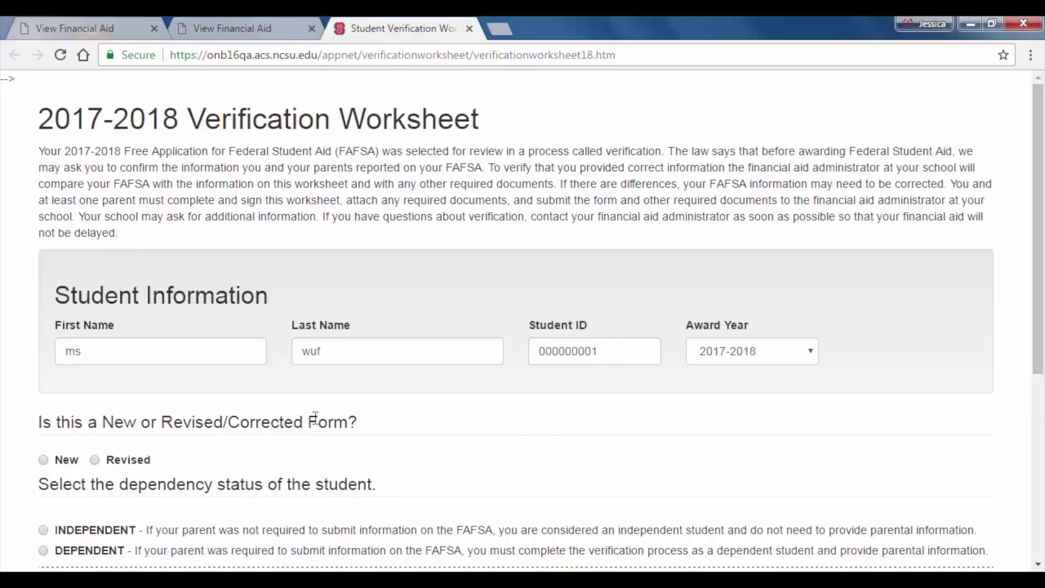
{"action": "scroll", "coordinate": [313, 416], "scroll_direction": "down", "scroll_amount": 1}
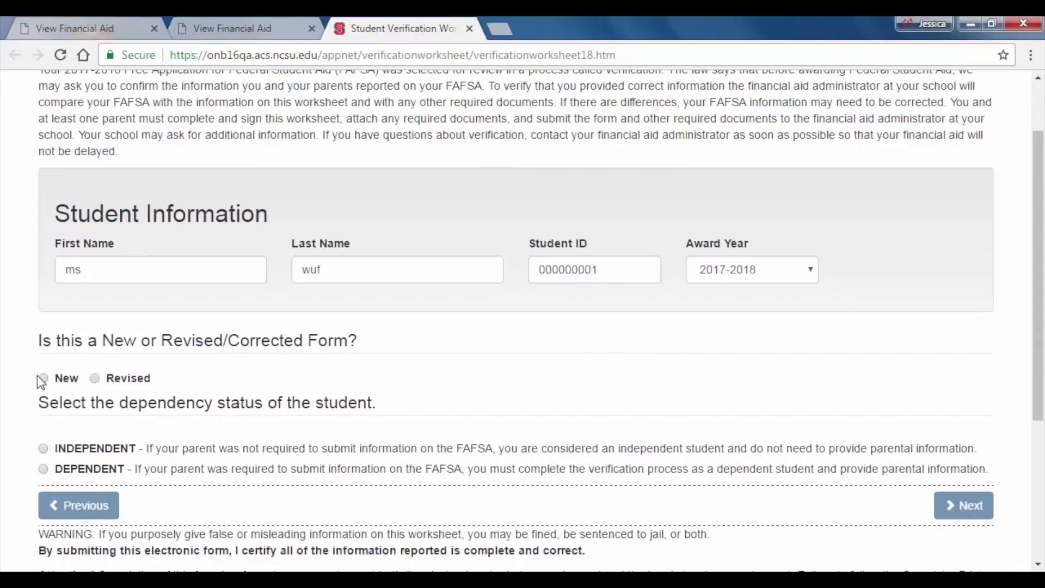
{"action": "left_click", "coordinate": [41, 469]}
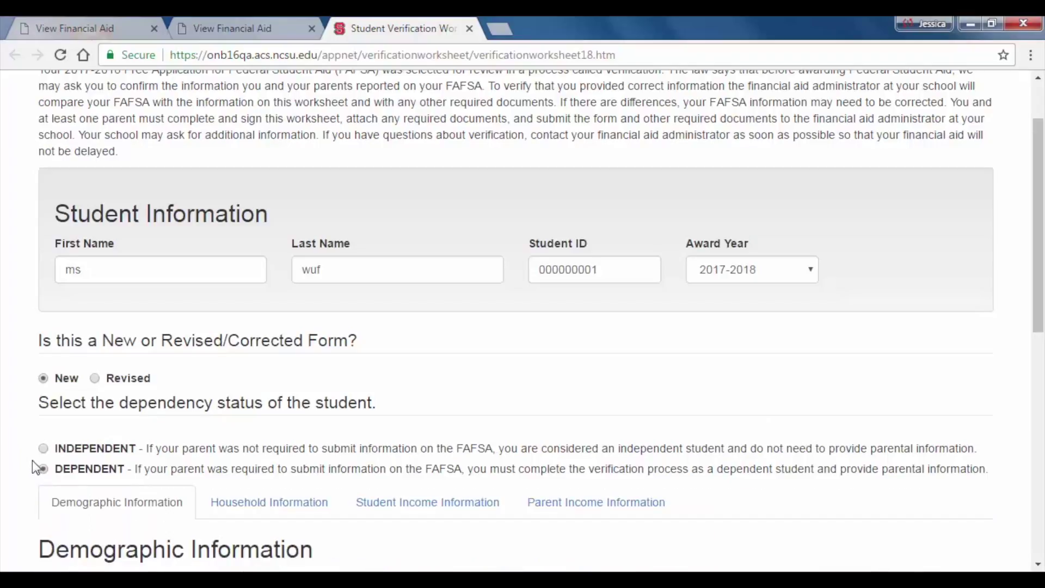
Enter the student's birth date and Social Security number.
{"action": "scroll", "coordinate": [13, 416], "scroll_direction": "up", "scroll_amount": 1}
{"action": "scroll", "coordinate": [14, 416], "scroll_direction": "down", "scroll_amount": 3}
{"action": "scroll", "coordinate": [22, 417], "scroll_direction": "down", "scroll_amount": 2}
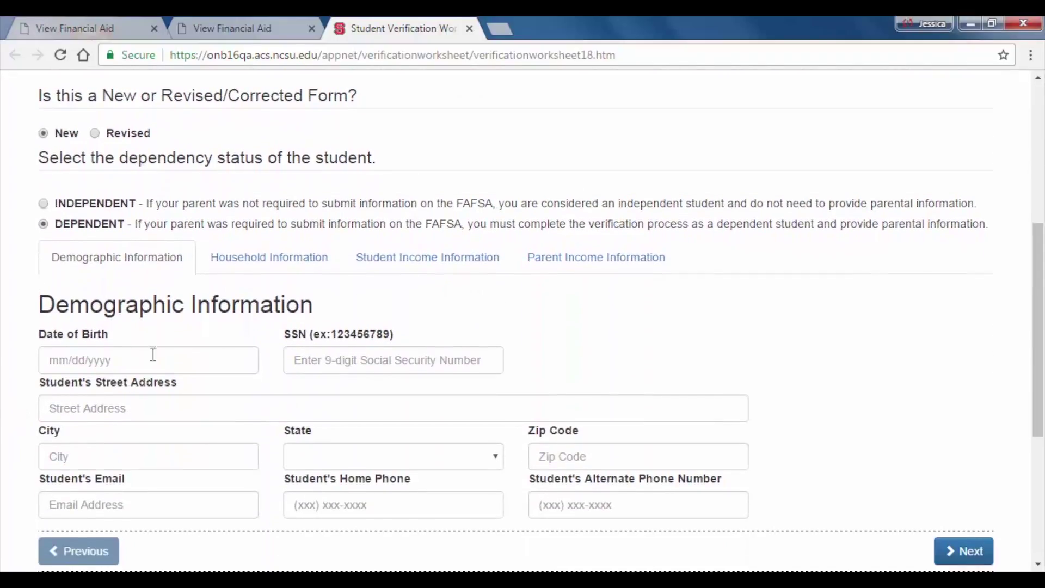
{"action": "type", "text": "11/11/1999"}
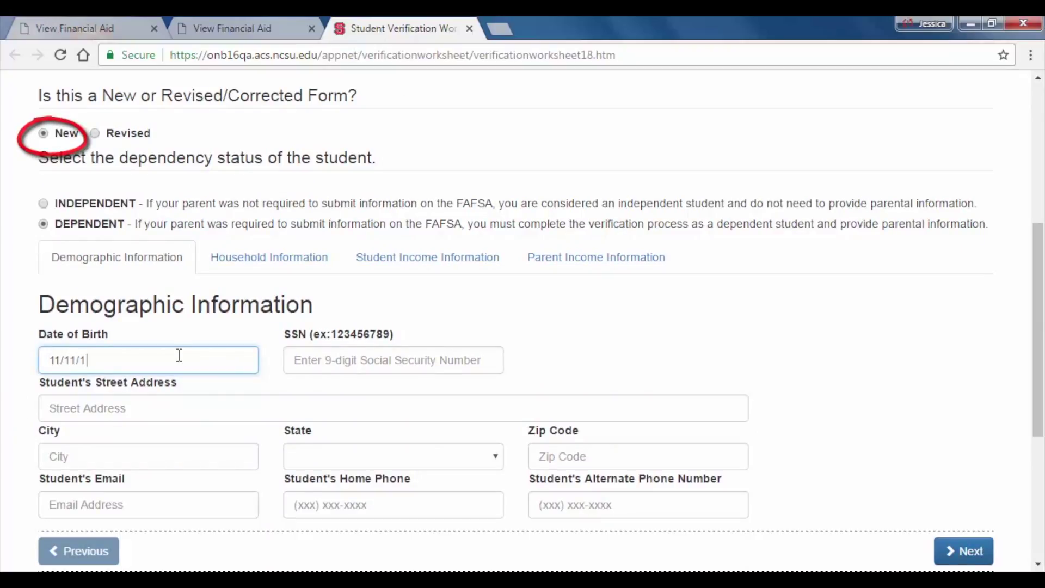
{"action": "left_click", "coordinate": [294, 362]}
{"action": "type", "text": "123"}
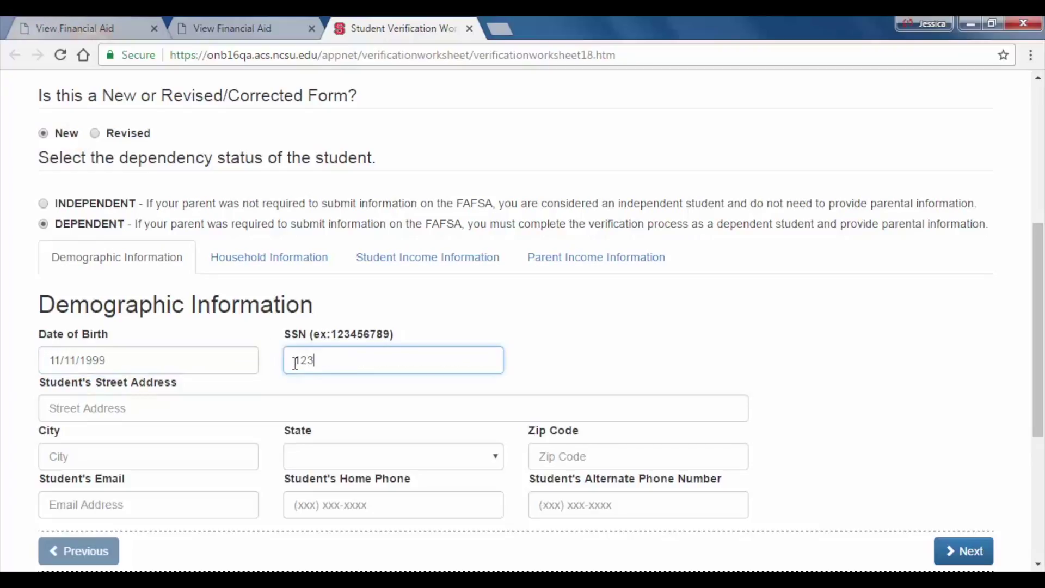
{"action": "type", "text": "-45-6789"}
Fill in the student's street address, city, North Carolina as state, and zip code.
{"action": "left_click", "coordinate": [192, 400]}
{"action": "type", "text": "123 "}
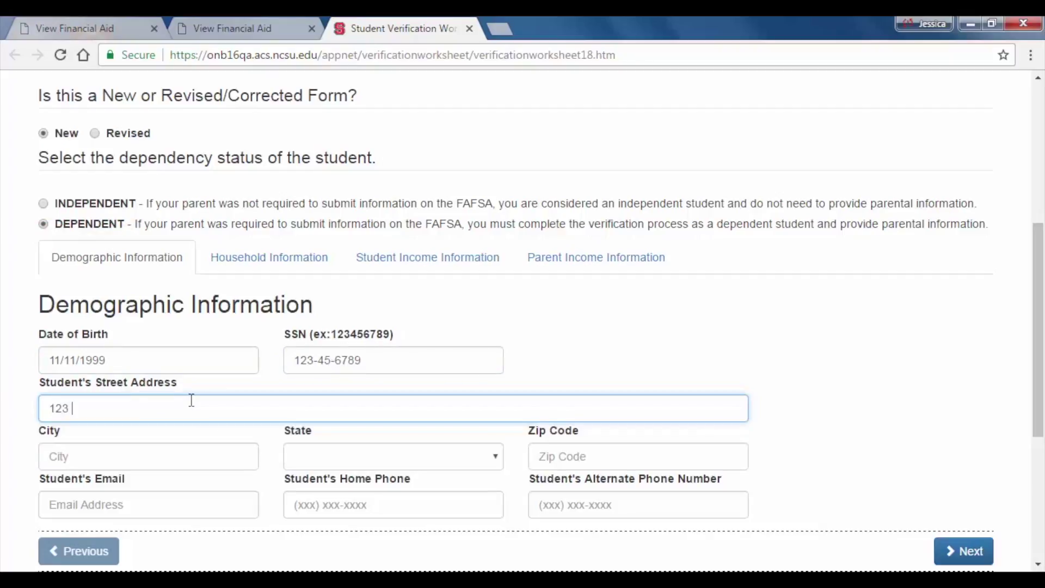
{"action": "type", "text": "Wolfpack Way"}
{"action": "left_click", "coordinate": [189, 455]}
{"action": "type", "text": "Raliegh"}
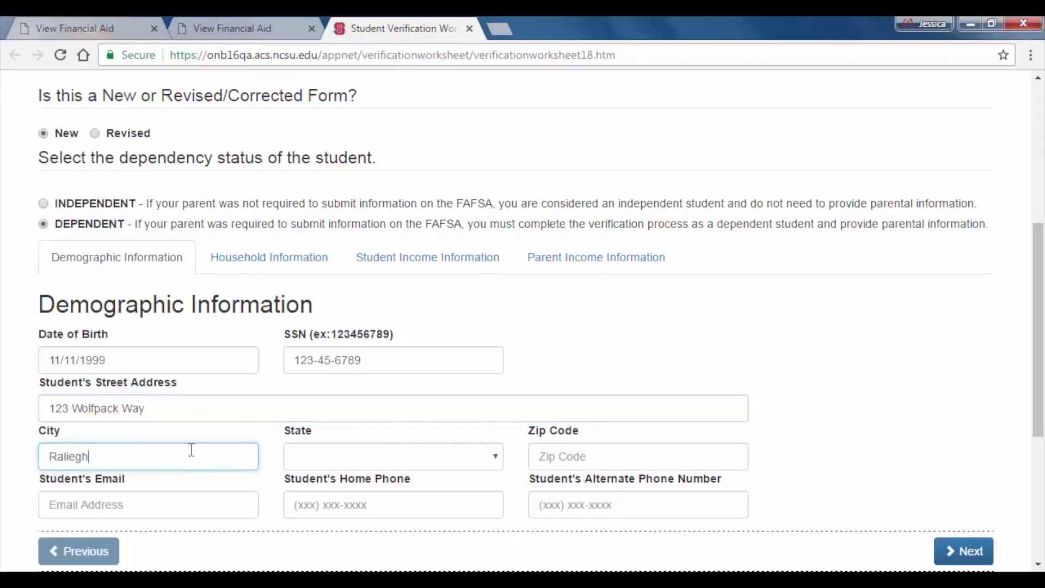
{"action": "key", "text": "BackSpace"}
{"action": "key", "text": "BackSpace"}
{"action": "key", "text": "BackSpace"}
{"action": "key", "text": "BackSpace"}
{"action": "type", "text": "eigh"}
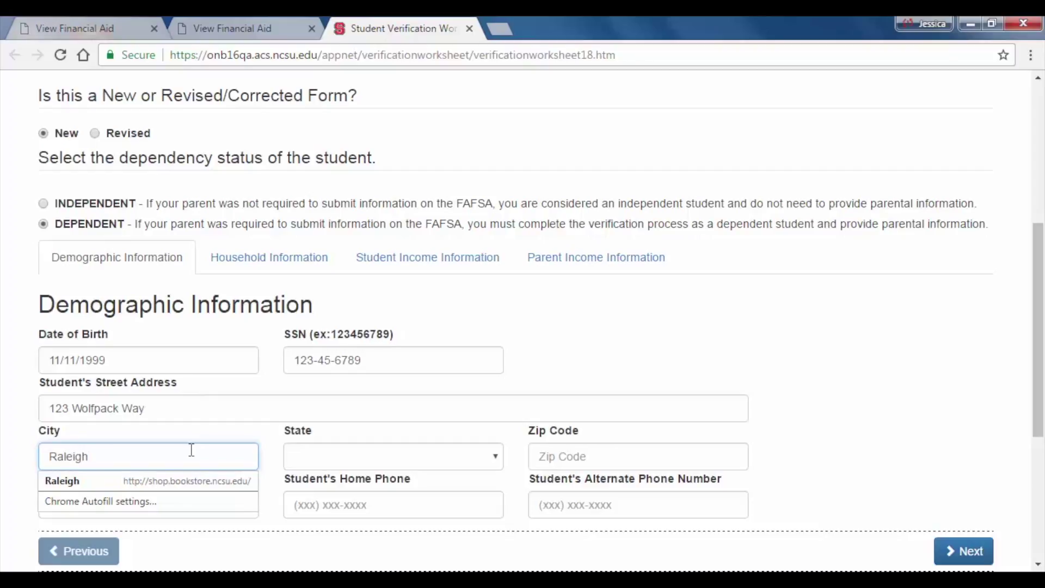
{"action": "left_click", "coordinate": [374, 467]}
{"action": "type", "text": "no"}
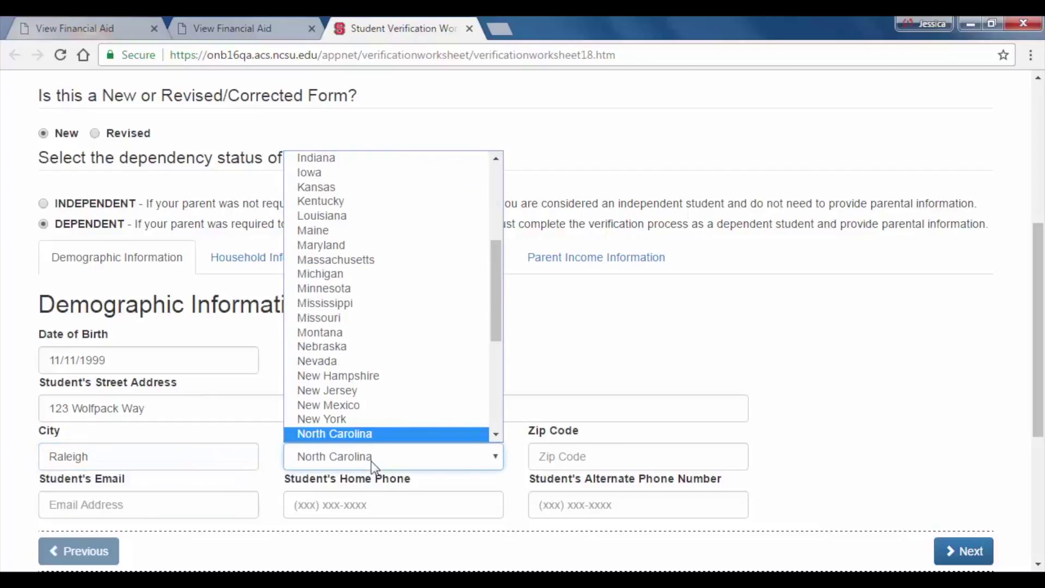
{"action": "key", "text": "Return"}
{"action": "left_click", "coordinate": [558, 455]}
{"action": "type", "text": "27607"}
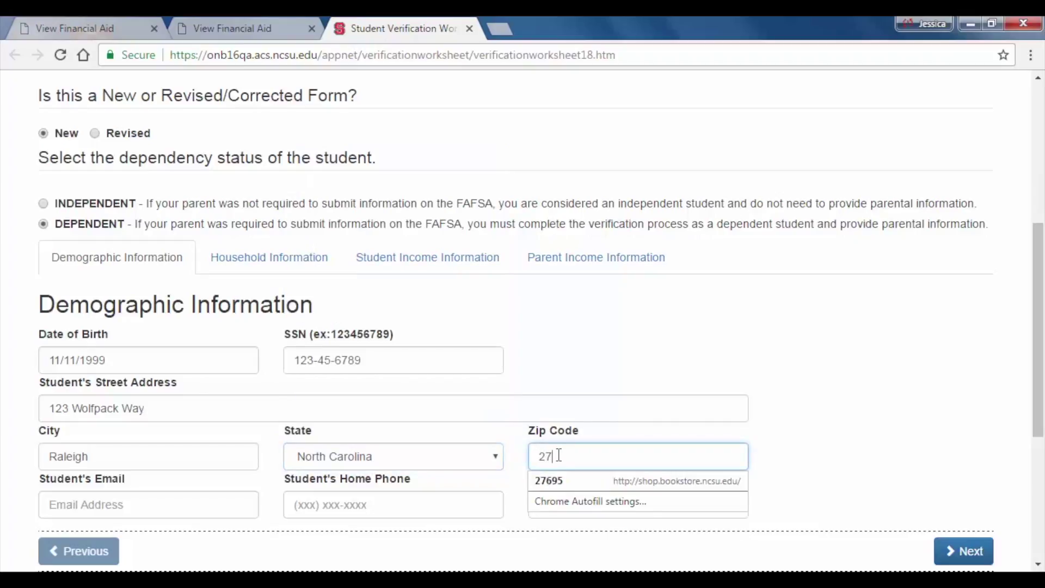
Enter the student's e-mail and home phone, then continue to Household Information.
{"action": "left_click", "coordinate": [238, 500]}
{"action": "type", "text": "mswuf@ncsu.edu"}
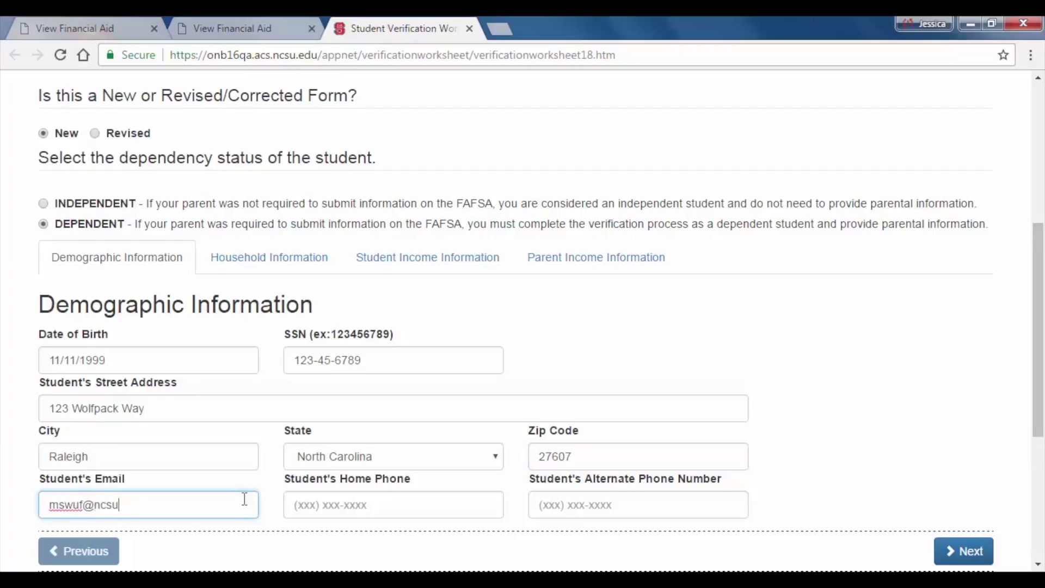
{"action": "left_click", "coordinate": [333, 505]}
{"action": "type", "text": "919) 555-1111"}
{"action": "left_click", "coordinate": [964, 555]}
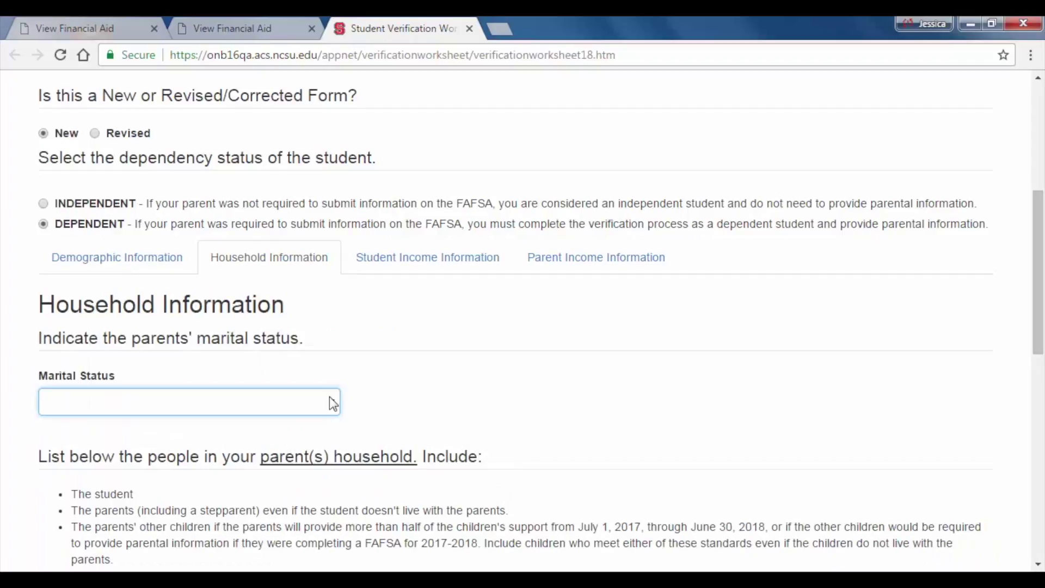
Set the parents' marital status to Legally Married or Remarried.
{"action": "left_click", "coordinate": [330, 400]}
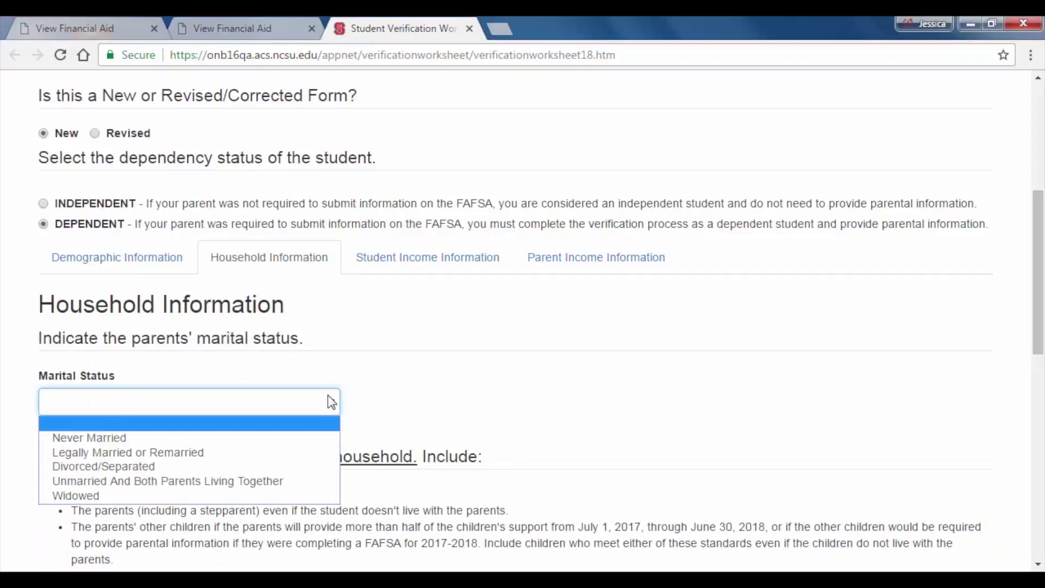
{"action": "left_click", "coordinate": [293, 456]}
{"action": "scroll", "coordinate": [293, 452], "scroll_direction": "down", "scroll_amount": 3}
{"action": "scroll", "coordinate": [293, 449], "scroll_direction": "down", "scroll_amount": 5}
Add the student as a household member: age 18, relationship self, college NCSU.
{"action": "left_click", "coordinate": [212, 260]}
{"action": "type", "text": "Ms Wuf"}
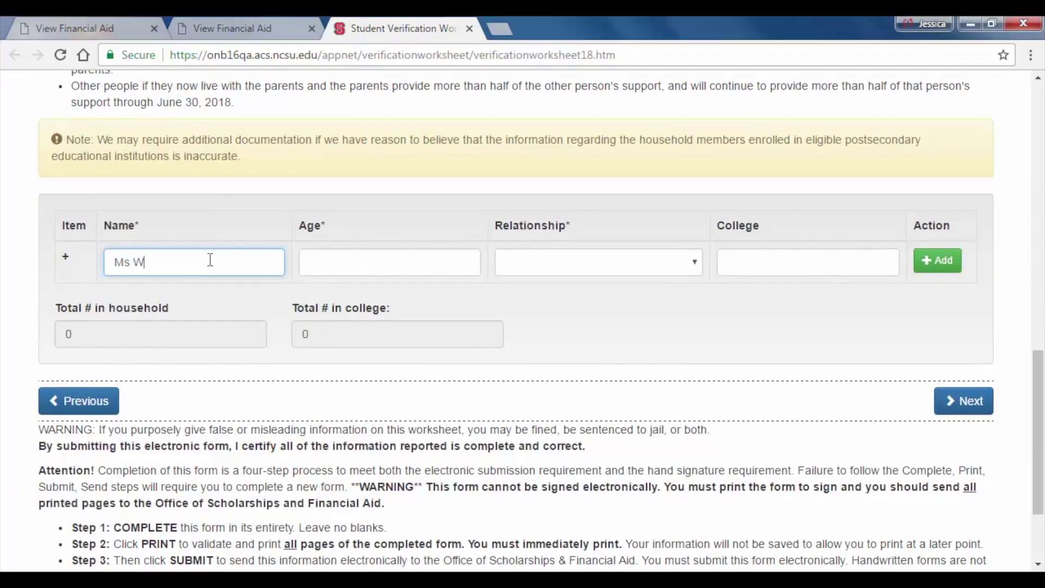
{"action": "left_click", "coordinate": [466, 263]}
{"action": "type", "text": "18"}
{"action": "scroll", "coordinate": [735, 266], "scroll_direction": "up", "scroll_amount": 1}
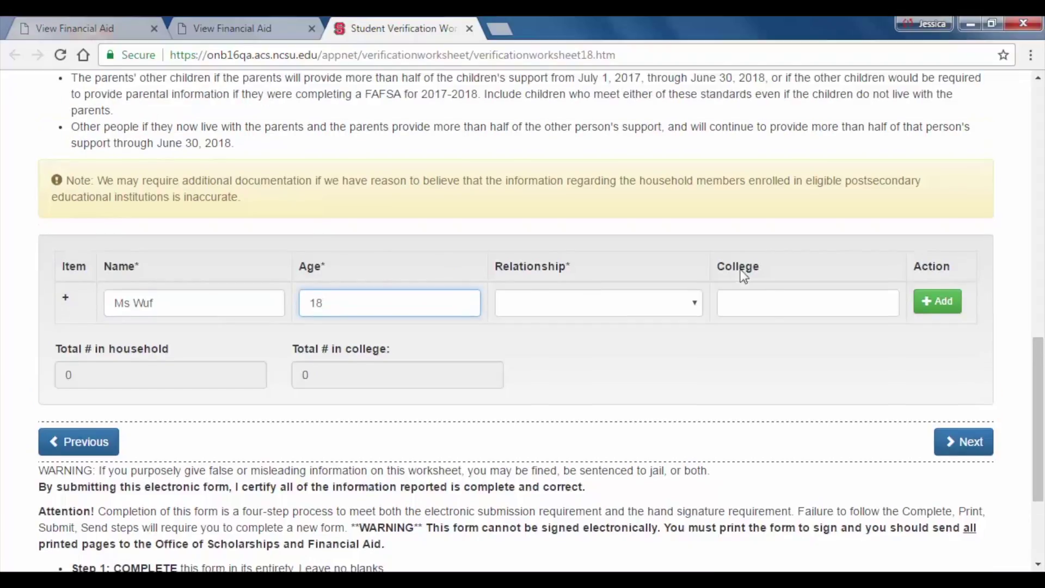
{"action": "left_click", "coordinate": [654, 348]}
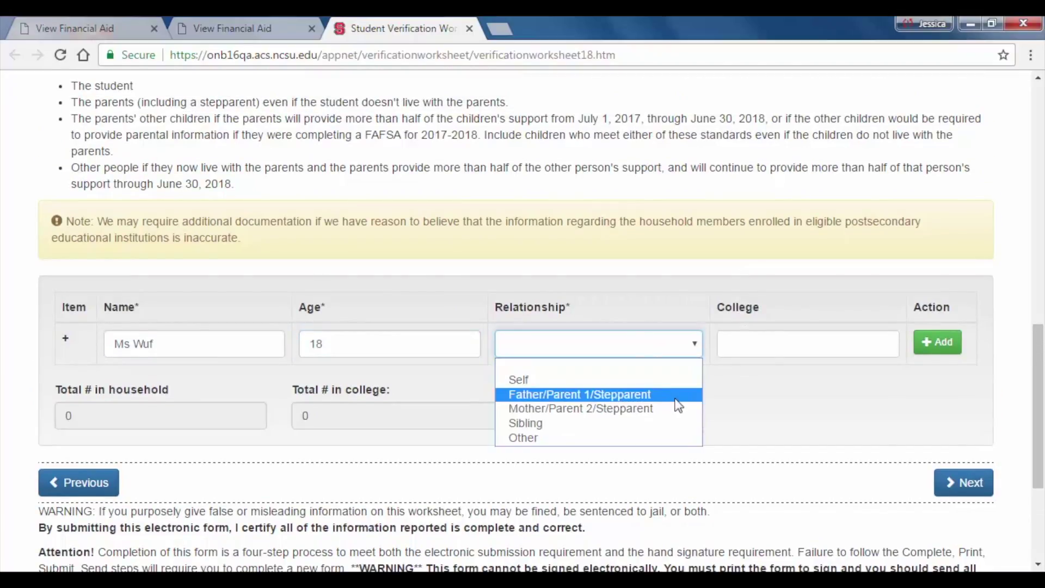
{"action": "left_click", "coordinate": [692, 376]}
{"action": "left_click", "coordinate": [790, 348]}
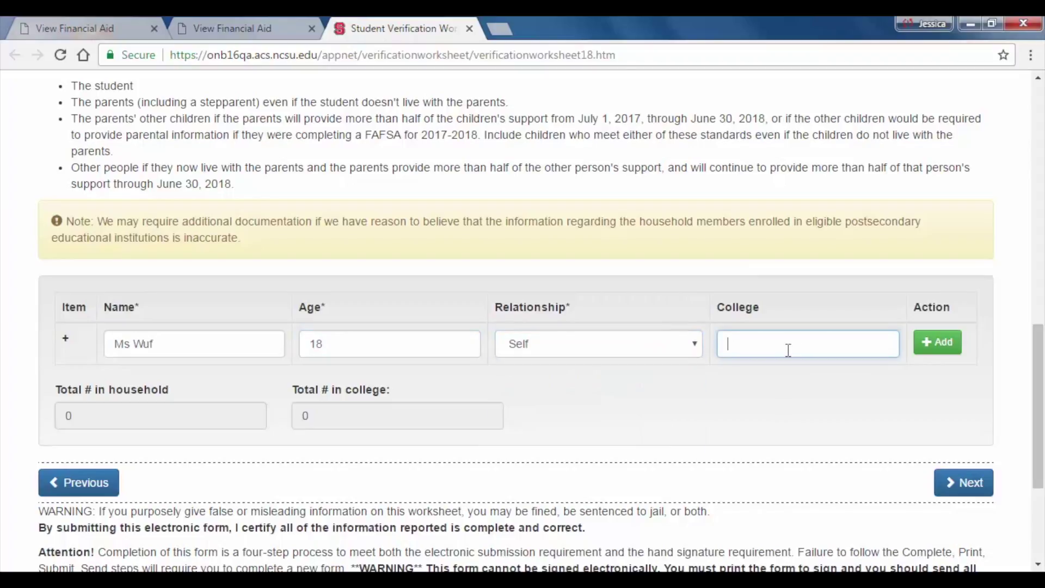
{"action": "type", "text": "NCSU"}
{"action": "left_click", "coordinate": [938, 342]}
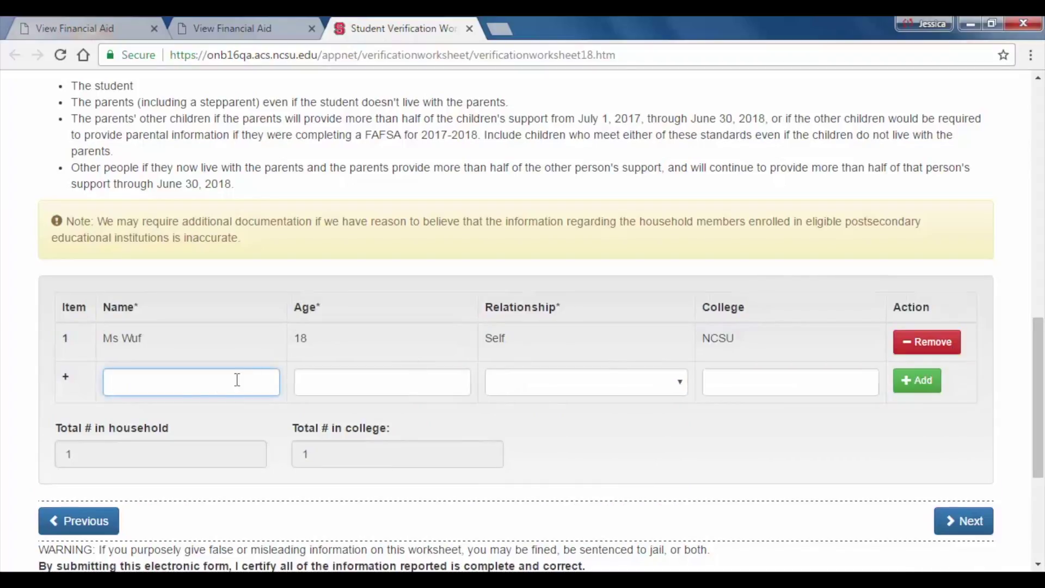
Add the mother, age 50, as Mother/Parent 2/Stepparent, then go to Student Income.
{"action": "type", "text": "Momma"}
{"action": "left_click", "coordinate": [323, 383]}
{"action": "type", "text": "5"}
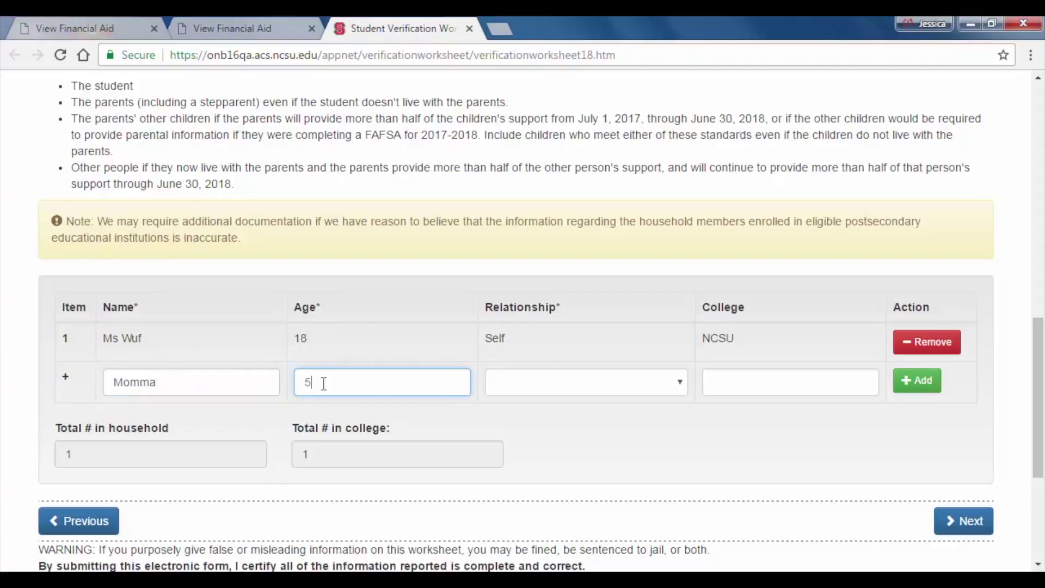
{"action": "type", "text": "0"}
{"action": "left_click", "coordinate": [508, 384]}
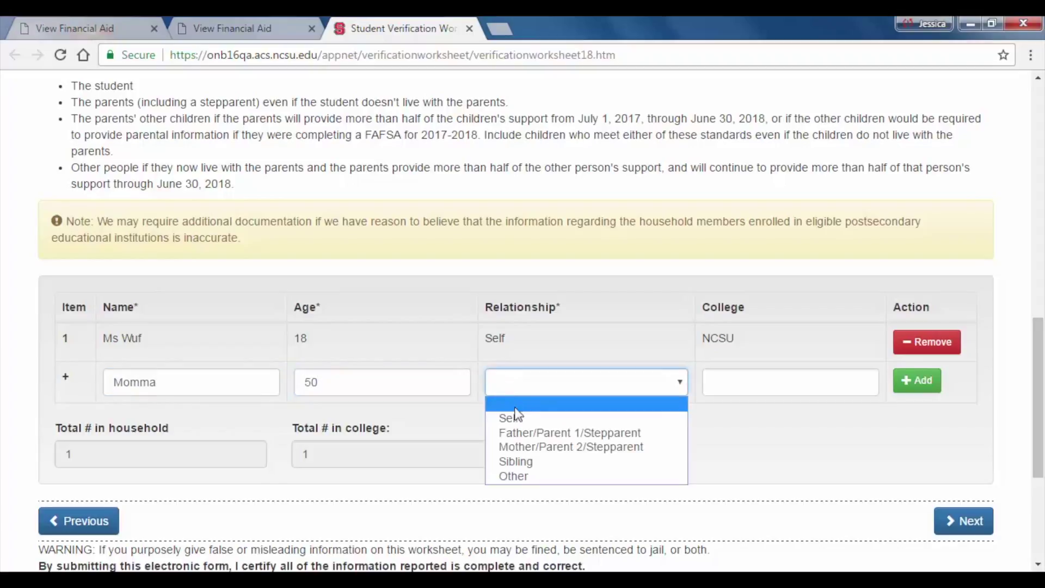
{"action": "left_click", "coordinate": [550, 445]}
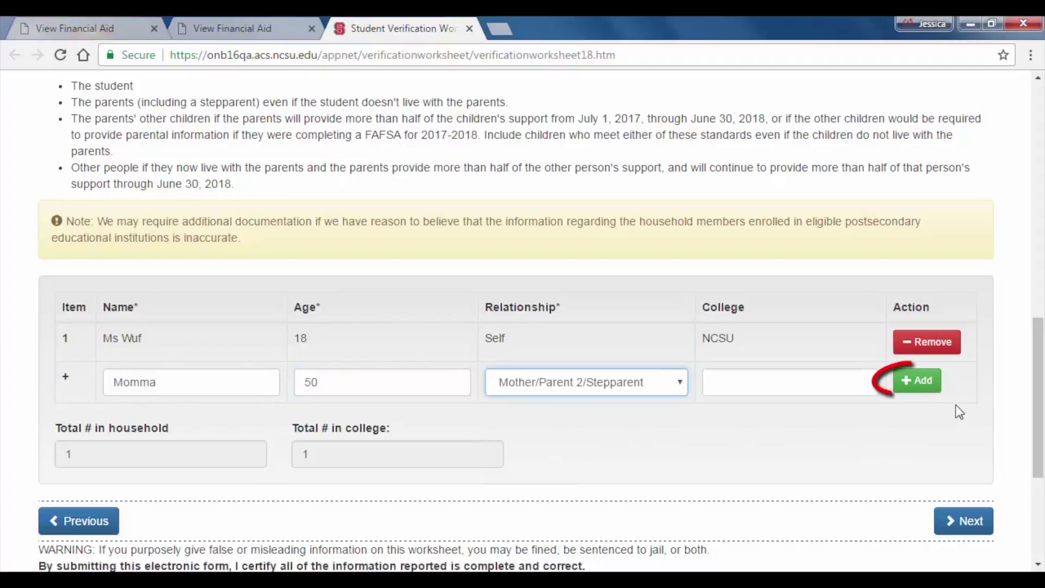
{"action": "left_click", "coordinate": [938, 394]}
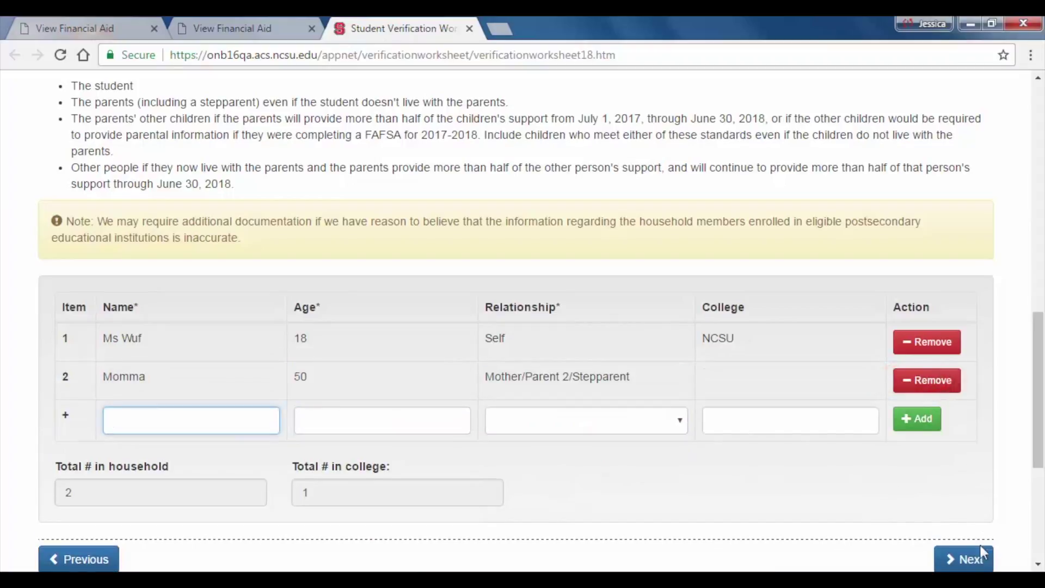
{"action": "left_click", "coordinate": [977, 563]}
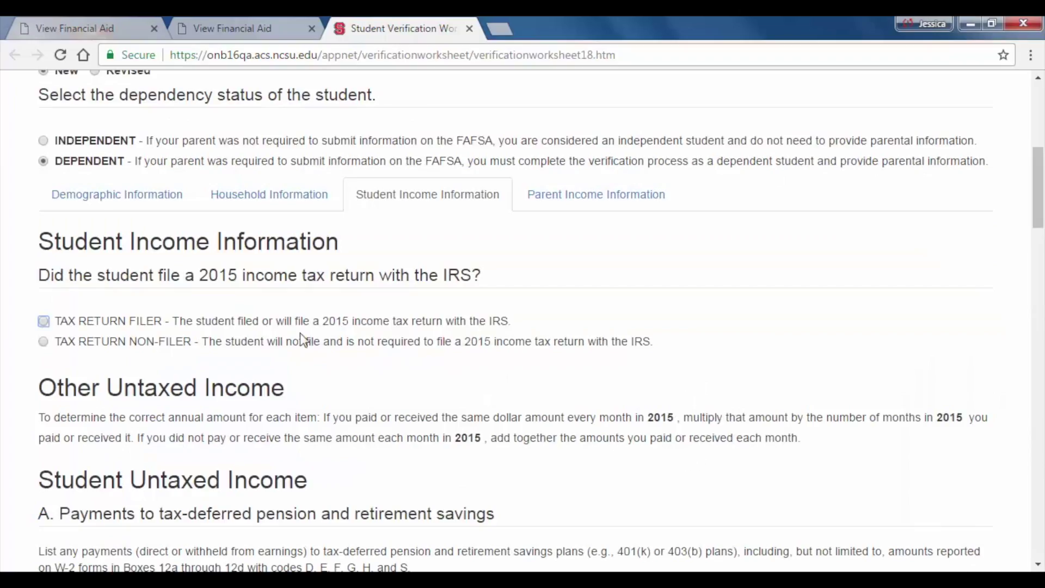
Record the student as a 2015 tax return filer who has used the IRS DRT.
{"action": "left_click", "coordinate": [44, 321]}
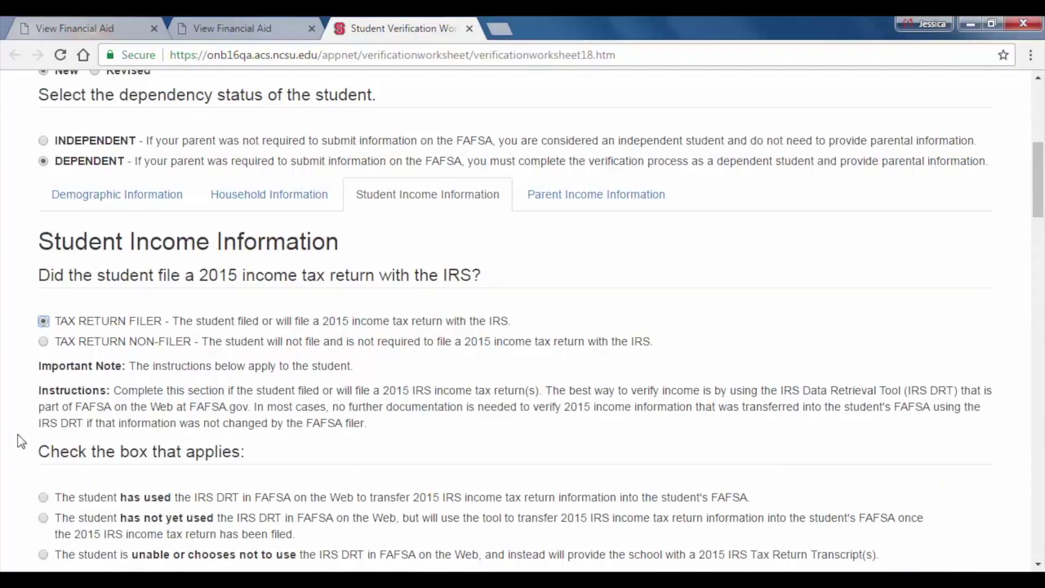
{"action": "scroll", "coordinate": [19, 436], "scroll_direction": "down", "scroll_amount": 2}
{"action": "scroll", "coordinate": [24, 426], "scroll_direction": "down", "scroll_amount": 2}
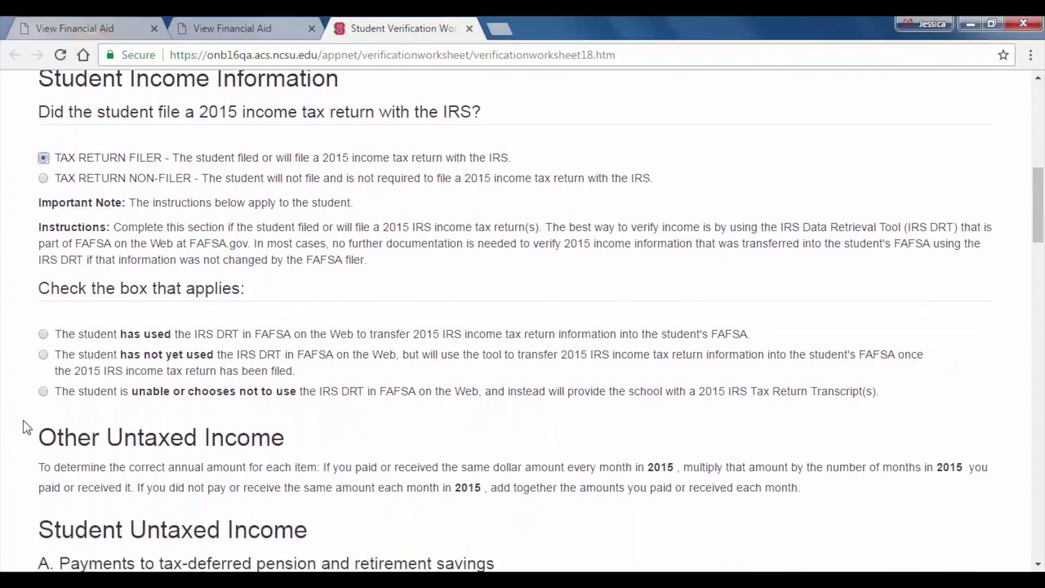
{"action": "left_click", "coordinate": [44, 334]}
{"action": "scroll", "coordinate": [16, 363], "scroll_direction": "down", "scroll_amount": 3}
{"action": "scroll", "coordinate": [18, 358], "scroll_direction": "down", "scroll_amount": 2}
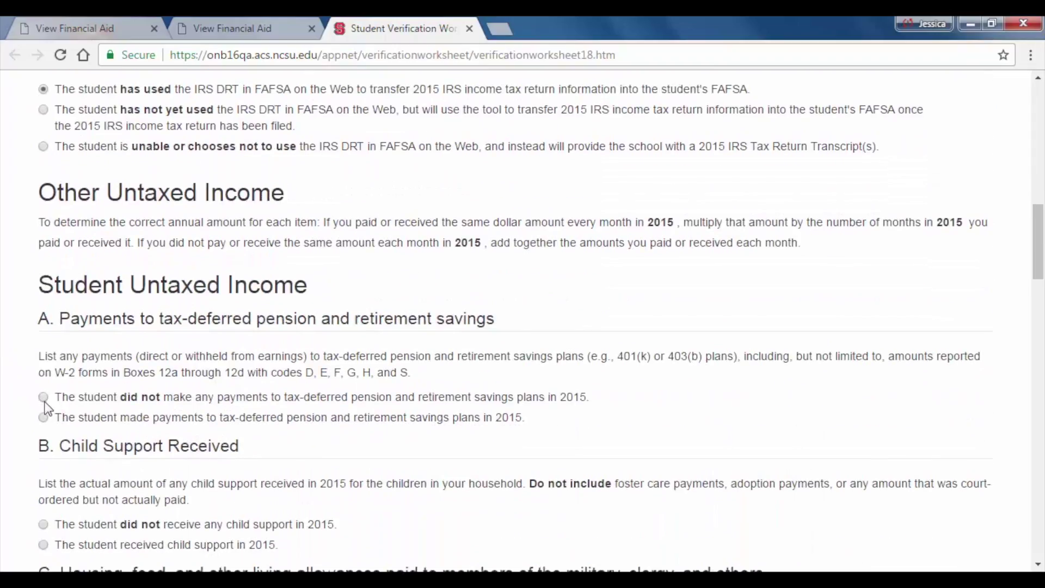
{"action": "scroll", "coordinate": [45, 408], "scroll_direction": "down", "scroll_amount": 1}
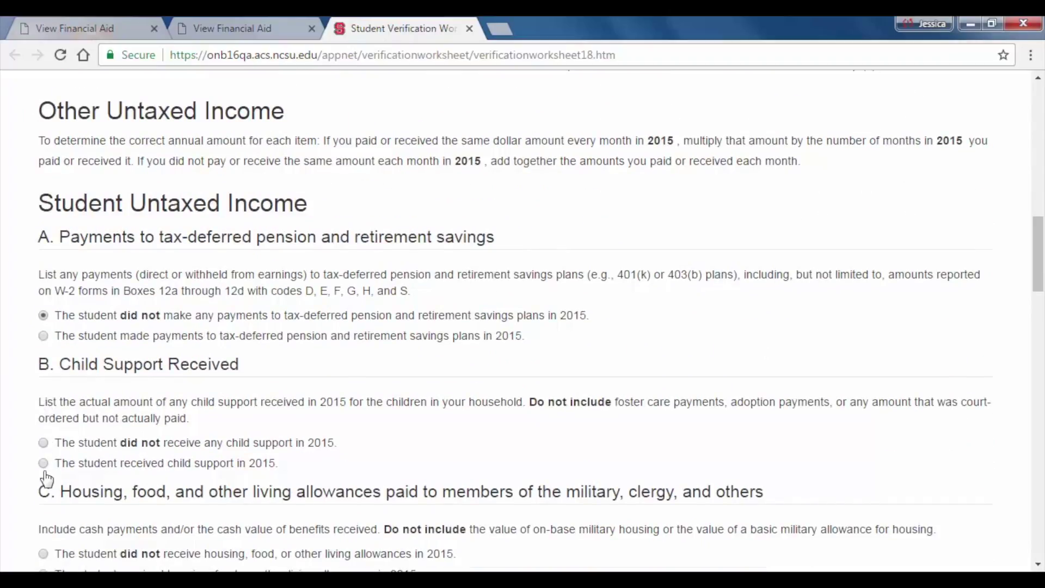
Answer 'did not' for child support, living allowances, veterans benefits, other untaxed income, and money paid on the student's behalf.
{"action": "left_click", "coordinate": [45, 444]}
{"action": "scroll", "coordinate": [45, 446], "scroll_direction": "down", "scroll_amount": 3}
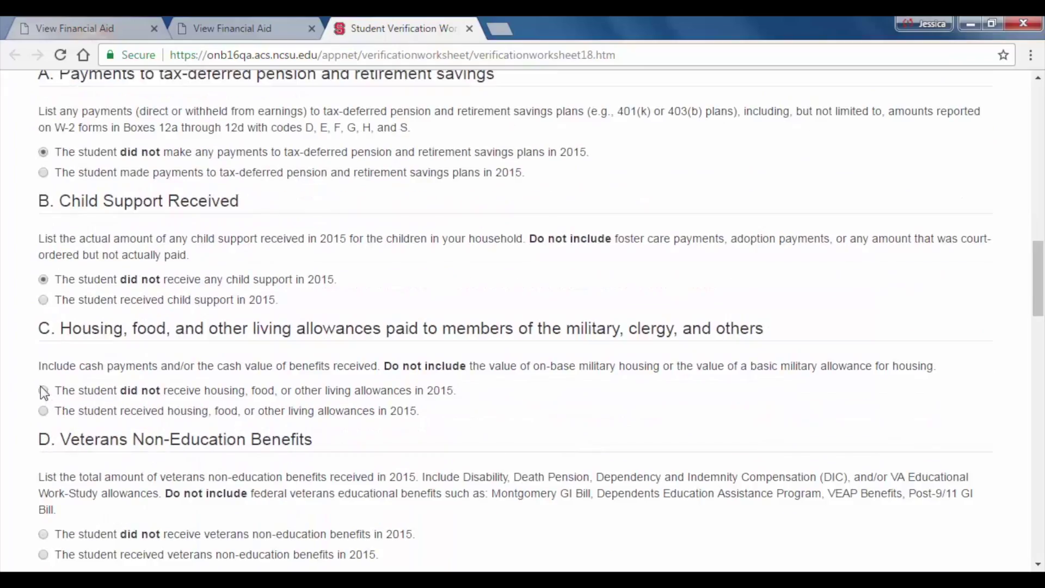
{"action": "left_click", "coordinate": [44, 391]}
{"action": "scroll", "coordinate": [43, 391], "scroll_direction": "down", "scroll_amount": 3}
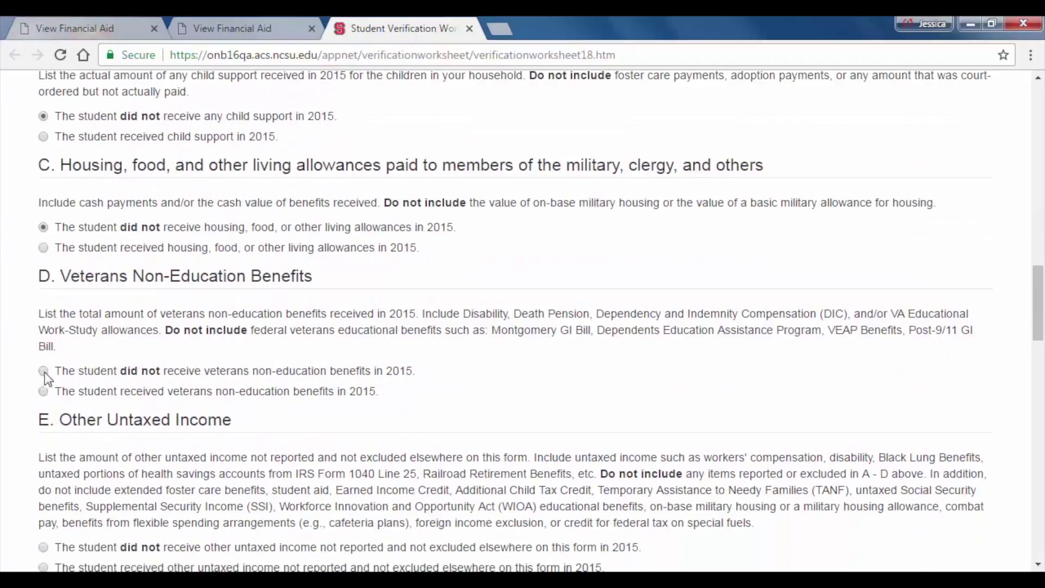
{"action": "left_click", "coordinate": [44, 371]}
{"action": "scroll", "coordinate": [44, 372], "scroll_direction": "down", "scroll_amount": 3}
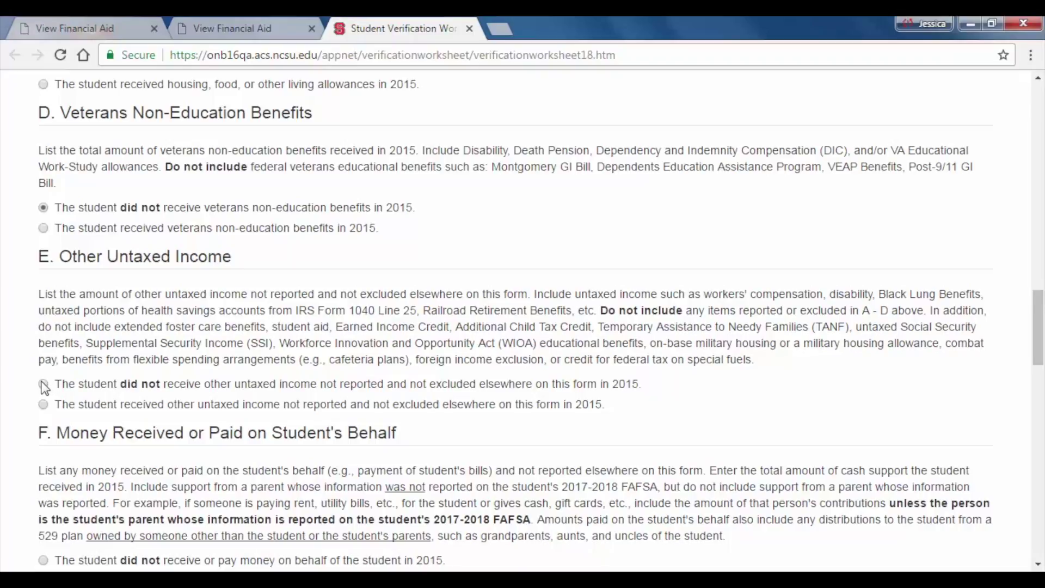
{"action": "left_click", "coordinate": [44, 385]}
{"action": "scroll", "coordinate": [43, 384], "scroll_direction": "down", "scroll_amount": 3}
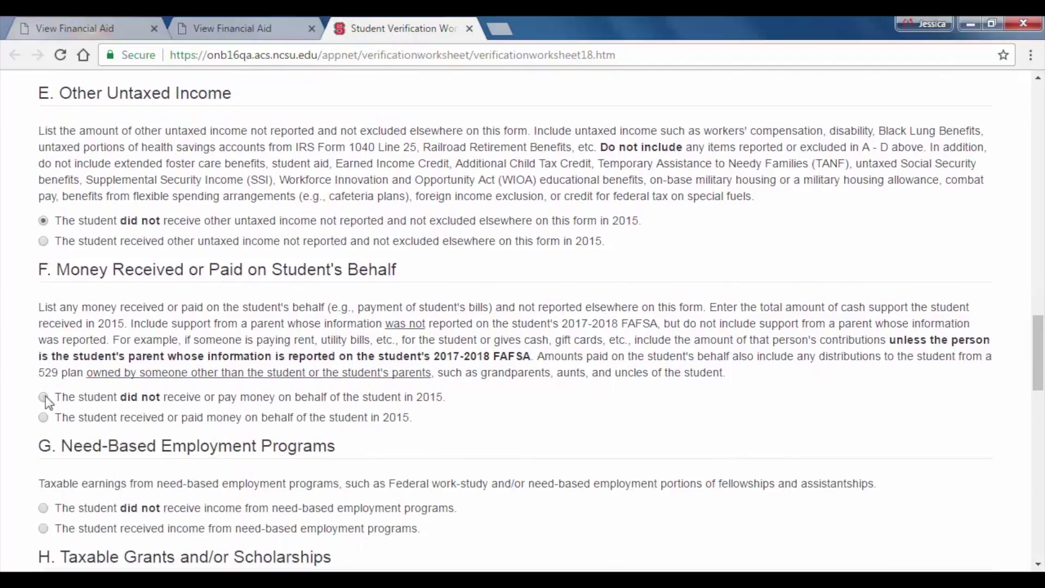
{"action": "left_click", "coordinate": [44, 396]}
{"action": "scroll", "coordinate": [44, 396], "scroll_direction": "down", "scroll_amount": 3}
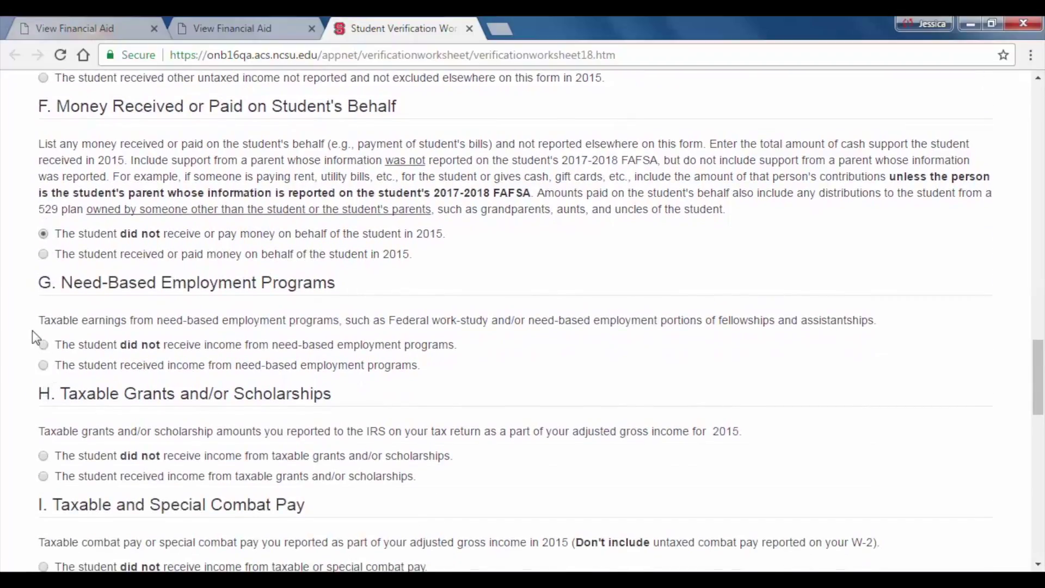
Answer 'did not' for need-based employment, taxable grants and cooperative education income.
{"action": "left_click", "coordinate": [43, 347]}
{"action": "scroll", "coordinate": [39, 417], "scroll_direction": "down", "scroll_amount": 1}
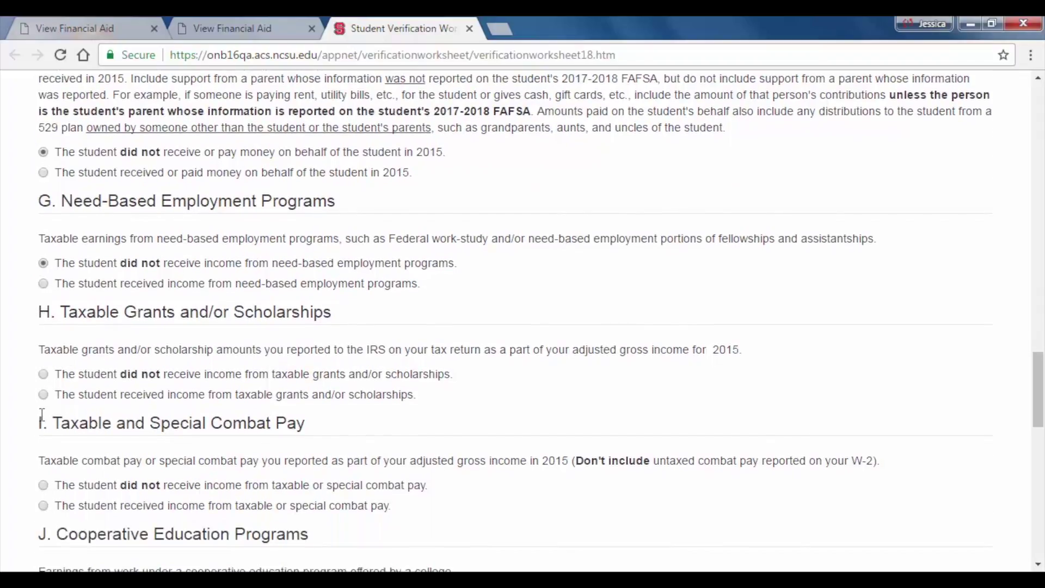
{"action": "left_click", "coordinate": [43, 374]}
{"action": "scroll", "coordinate": [41, 375], "scroll_direction": "down", "scroll_amount": 3}
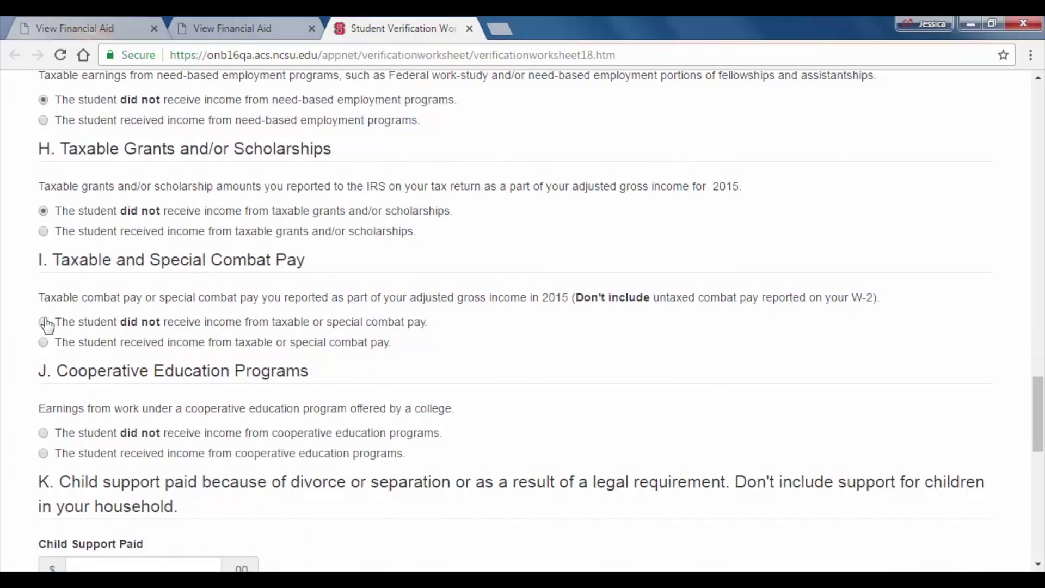
{"action": "scroll", "coordinate": [45, 379], "scroll_direction": "down", "scroll_amount": 1}
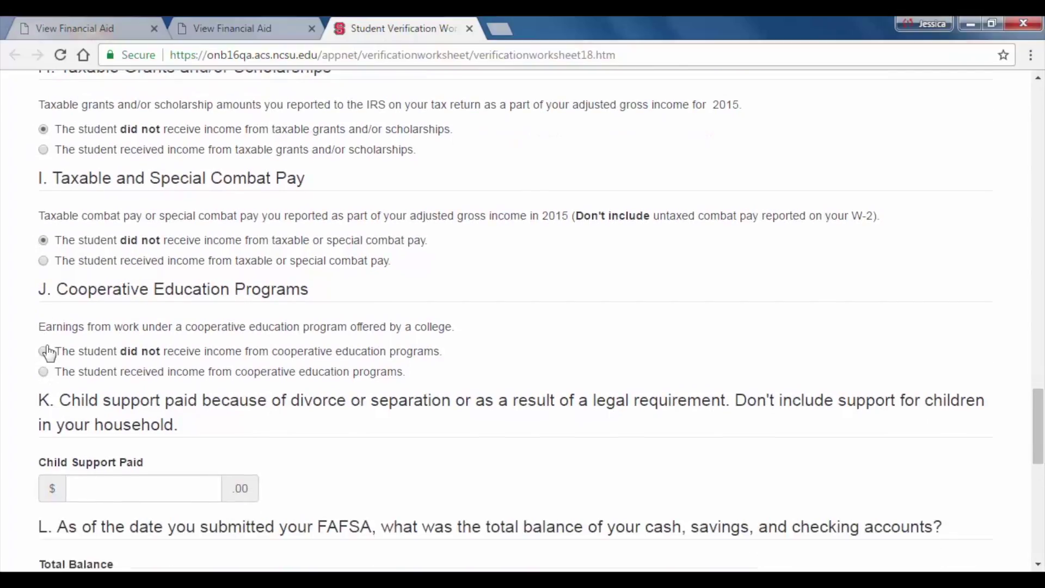
{"action": "left_click", "coordinate": [43, 351]}
{"action": "scroll", "coordinate": [82, 422], "scroll_direction": "down", "scroll_amount": 3}
Enter 0 for child support paid, cash balance, investment and business net worth, then go to Parent Income.
{"action": "left_click", "coordinate": [171, 323]}
{"action": "type", "text": "0"}
{"action": "scroll", "coordinate": [171, 326], "scroll_direction": "down", "scroll_amount": 3}
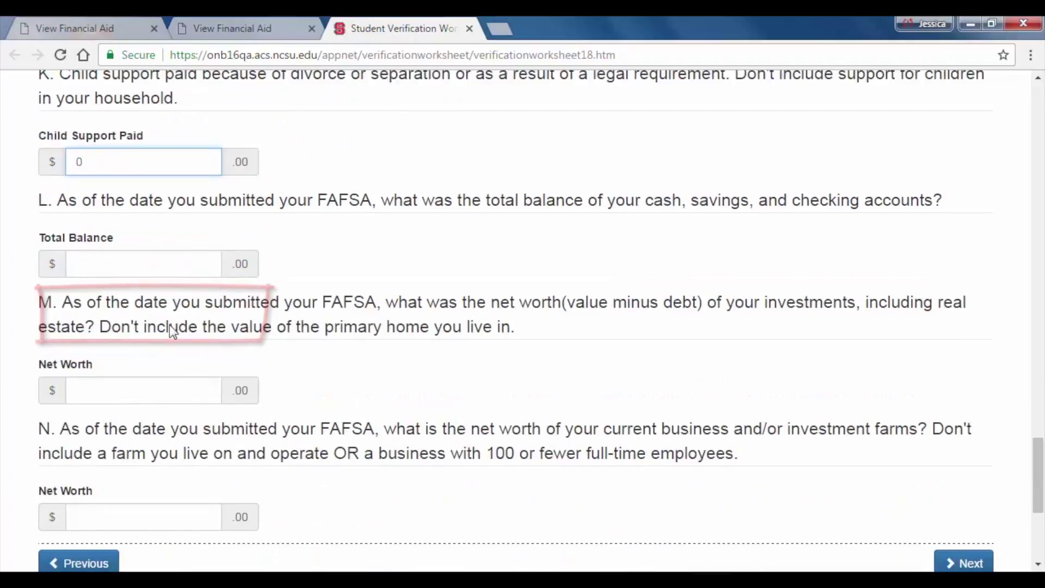
{"action": "left_click", "coordinate": [191, 259]}
{"action": "type", "text": "0"}
{"action": "left_click", "coordinate": [185, 390]}
{"action": "type", "text": "0"}
{"action": "scroll", "coordinate": [163, 414], "scroll_direction": "down", "scroll_amount": 3}
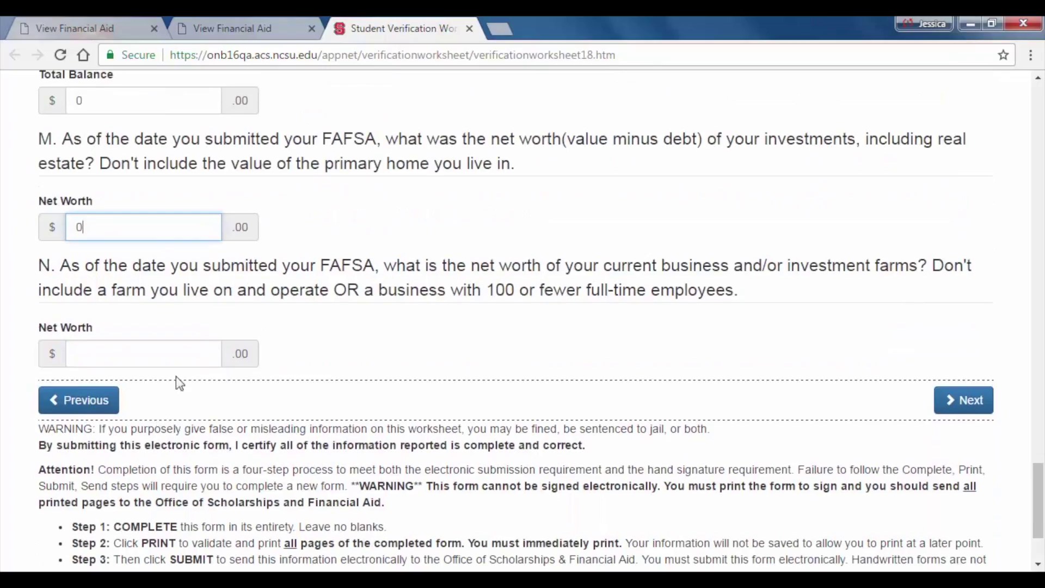
{"action": "left_click", "coordinate": [189, 347]}
{"action": "type", "text": "0"}
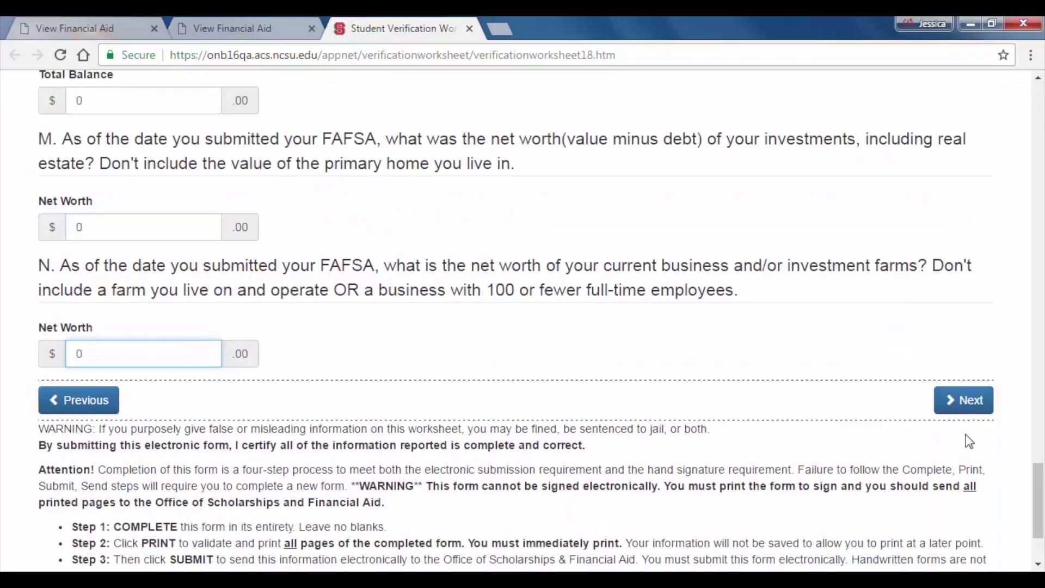
{"action": "left_click", "coordinate": [962, 407]}
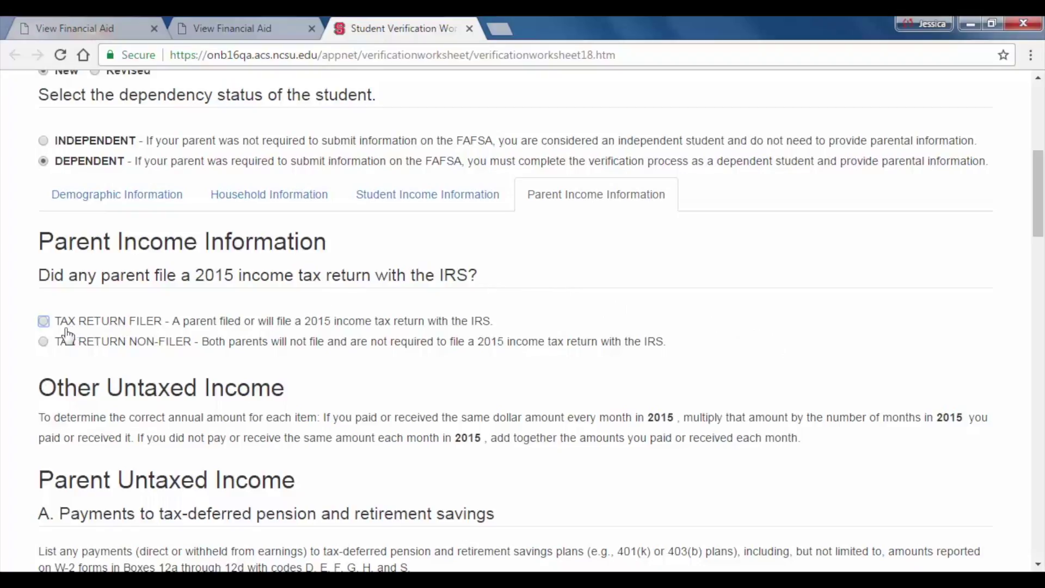
Record the parents as 2015 tax return filers who have used the IRS DRT.
{"action": "left_click", "coordinate": [42, 322]}
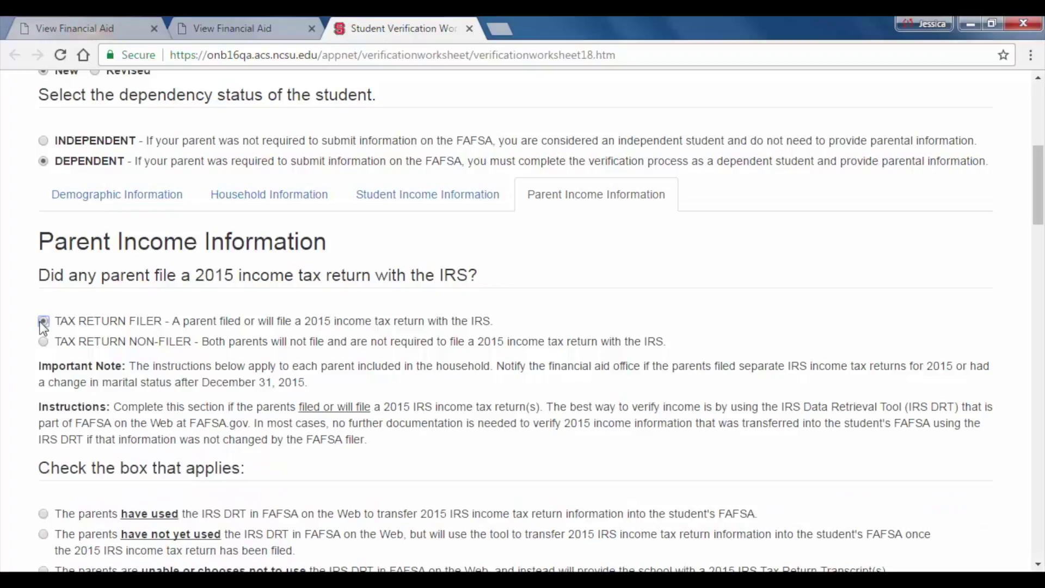
{"action": "scroll", "coordinate": [43, 325], "scroll_direction": "down", "scroll_amount": 3}
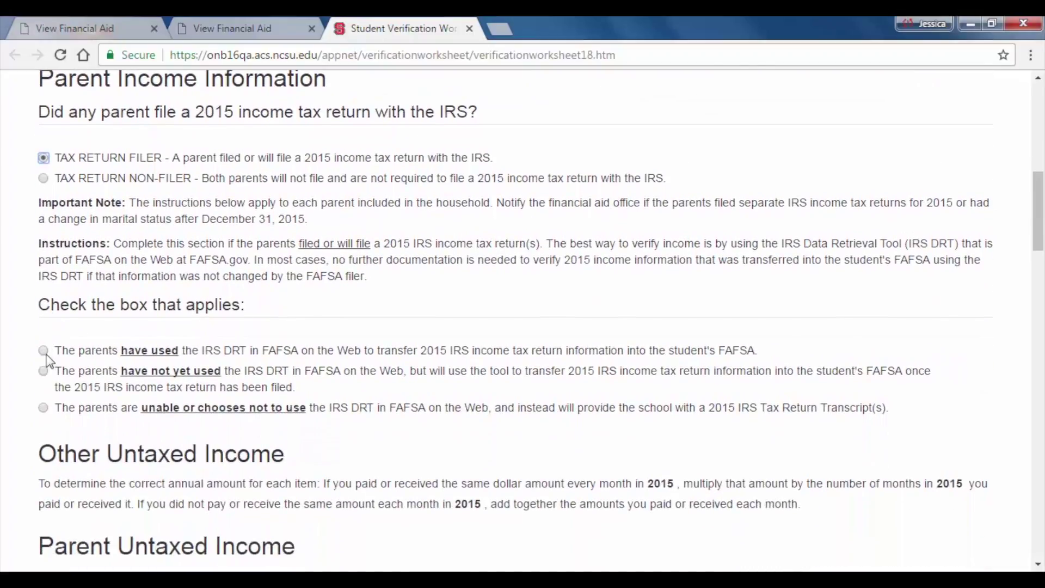
{"action": "left_click", "coordinate": [43, 350]}
{"action": "scroll", "coordinate": [43, 353], "scroll_direction": "down", "scroll_amount": 3}
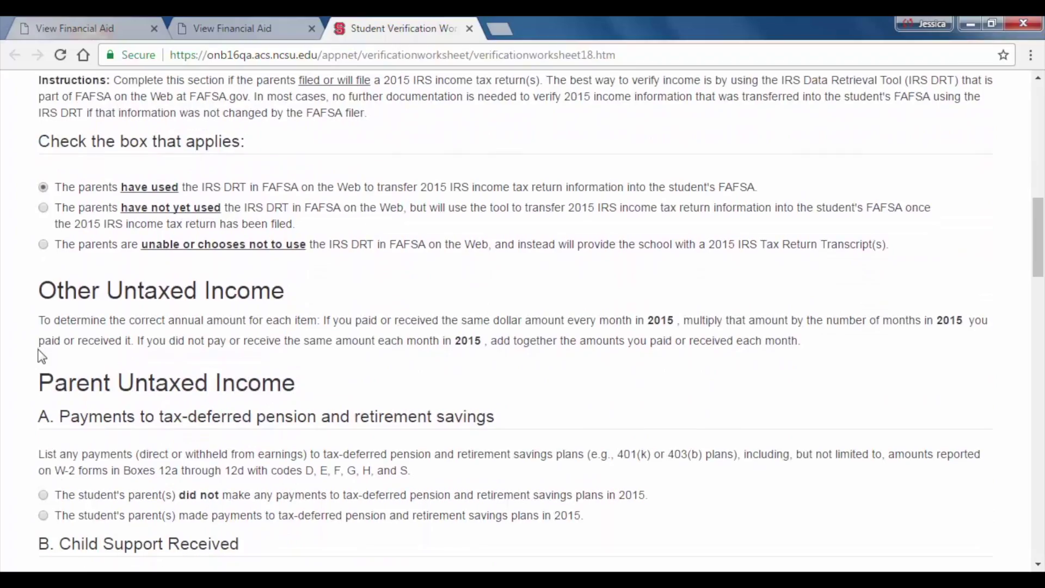
{"action": "scroll", "coordinate": [44, 351], "scroll_direction": "down", "scroll_amount": 2}
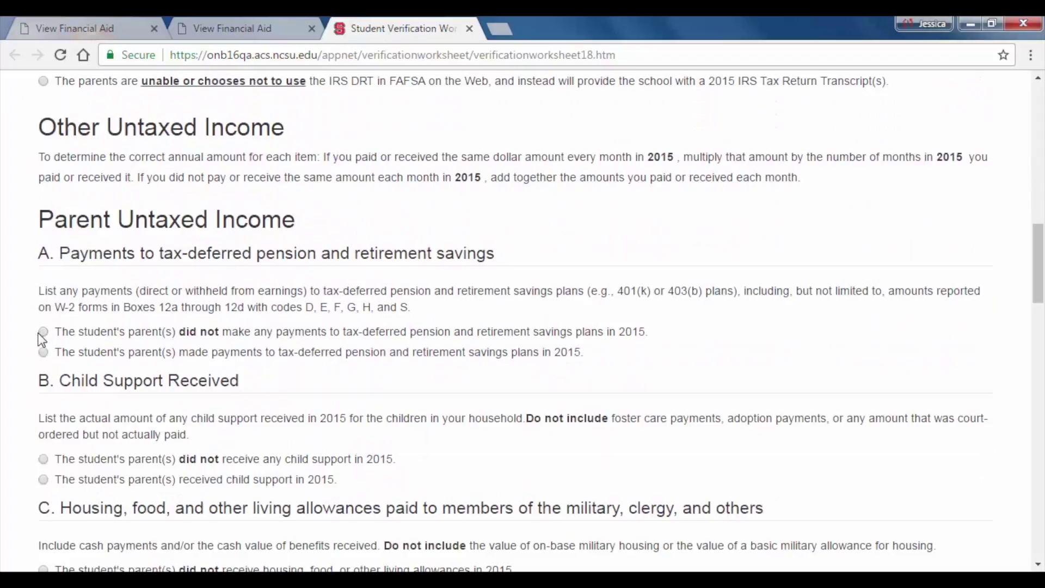
{"action": "scroll", "coordinate": [37, 357], "scroll_direction": "down", "scroll_amount": 3}
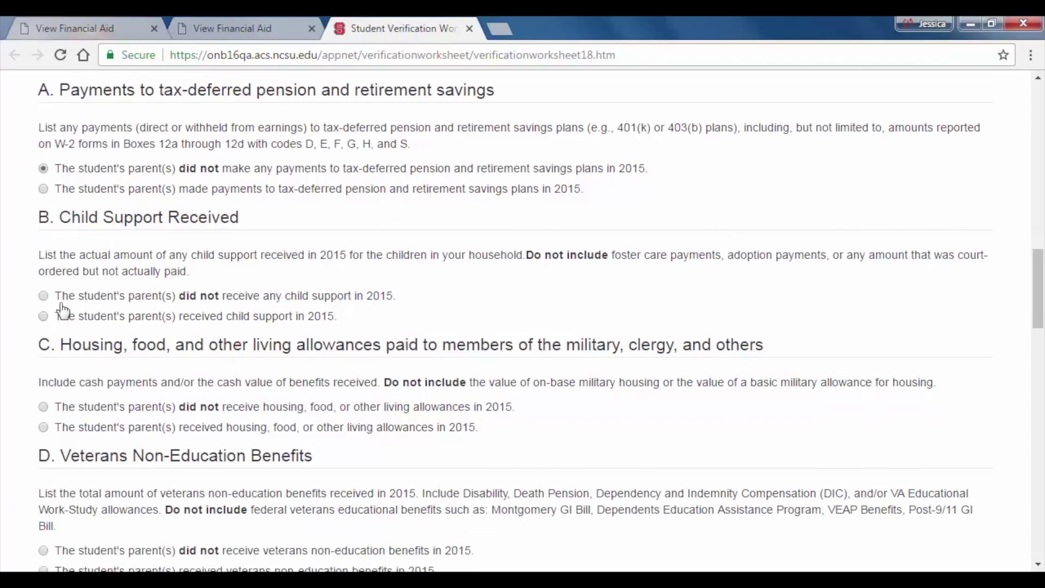
Answer 'did not' for child support, veterans non-education benefits and other untaxed income.
{"action": "left_click", "coordinate": [41, 294]}
{"action": "scroll", "coordinate": [49, 347], "scroll_direction": "down", "scroll_amount": 1}
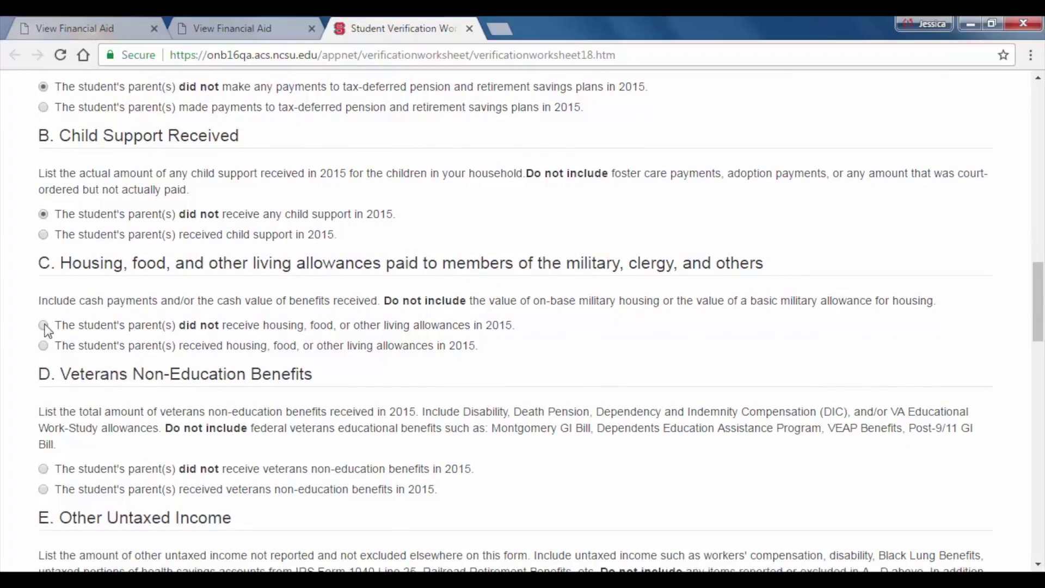
{"action": "scroll", "coordinate": [48, 348], "scroll_direction": "down", "scroll_amount": 3}
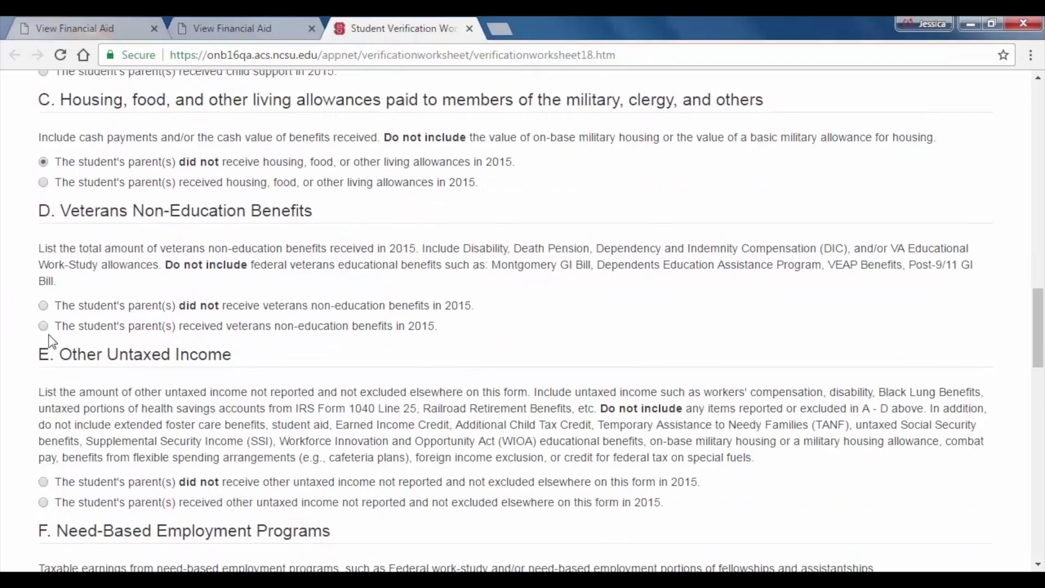
{"action": "left_click", "coordinate": [43, 306]}
{"action": "scroll", "coordinate": [46, 309], "scroll_direction": "down", "scroll_amount": 3}
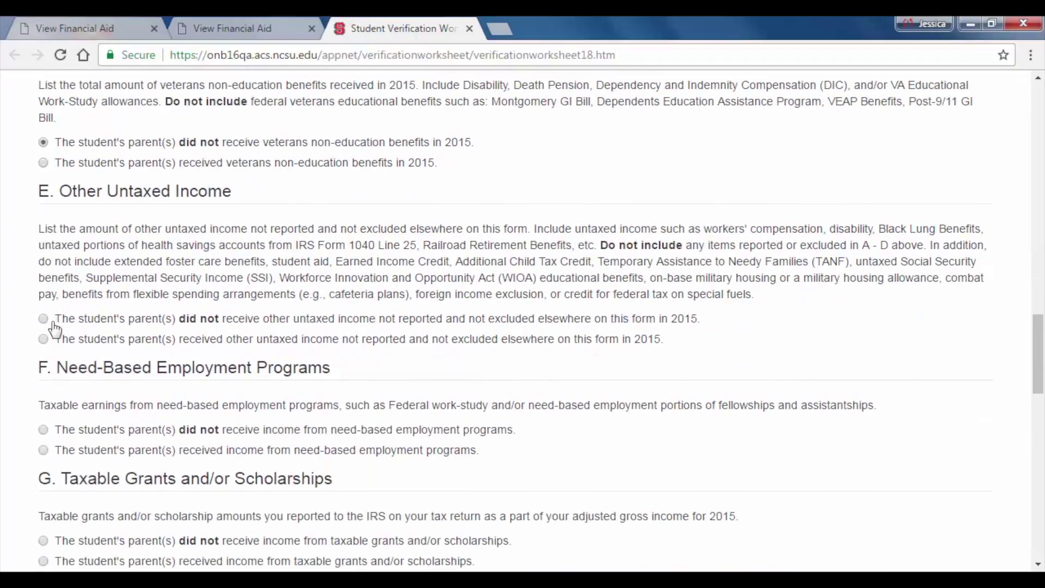
{"action": "left_click", "coordinate": [44, 319]}
{"action": "scroll", "coordinate": [46, 323], "scroll_direction": "down", "scroll_amount": 2}
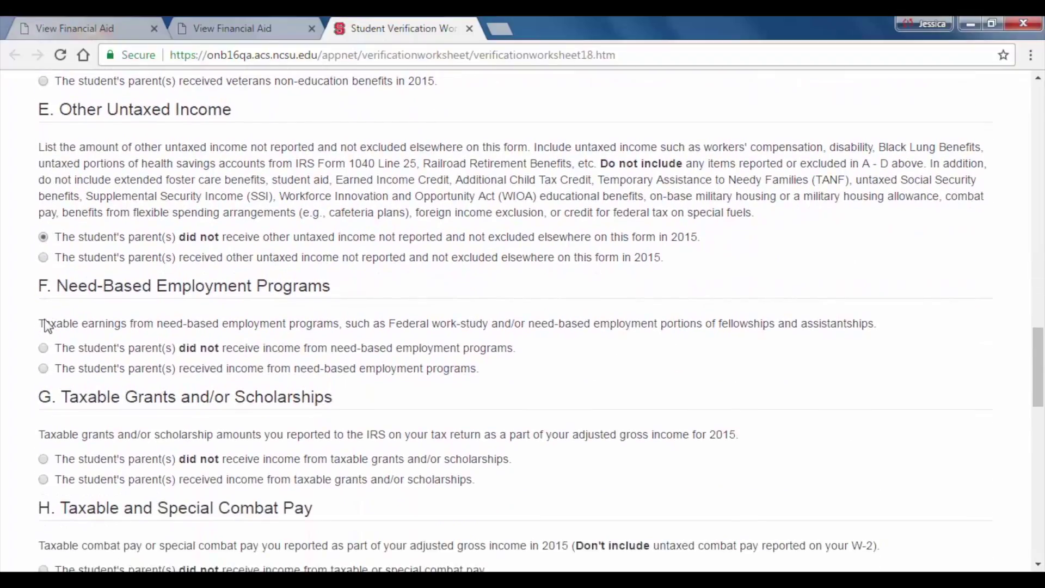
Answer 'did not' for need-based employment, taxable grants, combat pay and cooperative education income.
{"action": "left_click", "coordinate": [43, 348]}
{"action": "scroll", "coordinate": [45, 352], "scroll_direction": "down", "scroll_amount": 3}
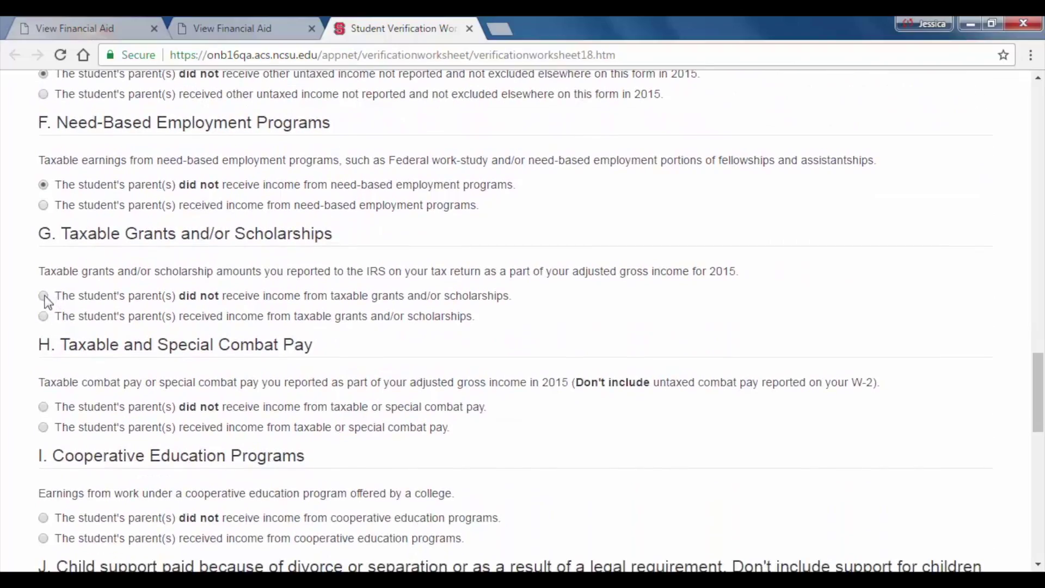
{"action": "left_click", "coordinate": [44, 296]}
{"action": "scroll", "coordinate": [45, 305], "scroll_direction": "down", "scroll_amount": 3}
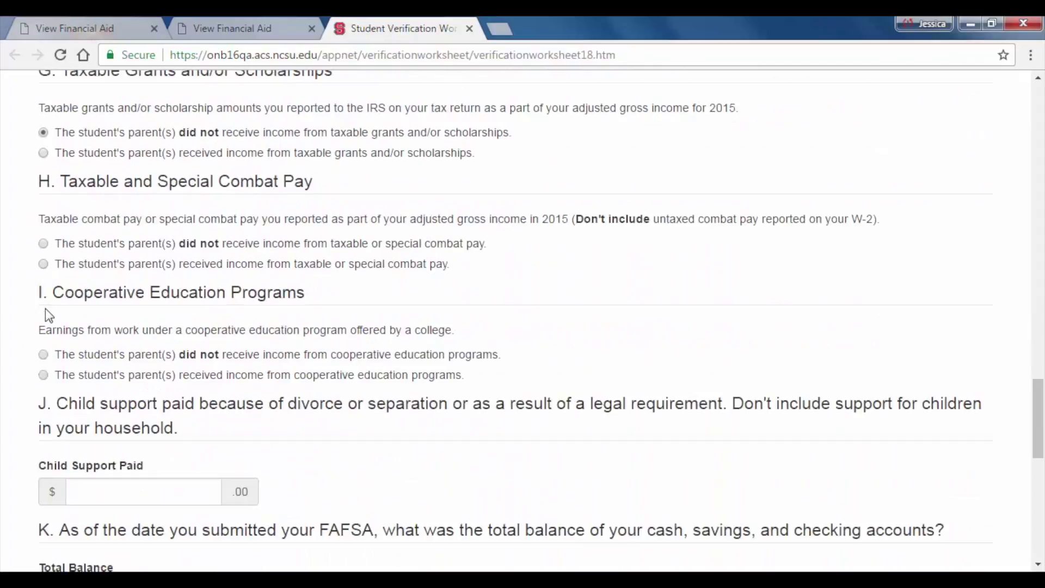
{"action": "left_click", "coordinate": [44, 243]}
{"action": "scroll", "coordinate": [44, 243], "scroll_direction": "down", "scroll_amount": 2}
{"action": "left_click", "coordinate": [43, 270]}
{"action": "scroll", "coordinate": [54, 300], "scroll_direction": "down", "scroll_amount": 3}
Enter 0 for child support paid, total balance, and investment and business net worth.
{"action": "left_click", "coordinate": [157, 244]}
{"action": "type", "text": "0"}
{"action": "key", "text": "Tab"}
{"action": "type", "text": "0"}
{"action": "scroll", "coordinate": [185, 348], "scroll_direction": "down", "scroll_amount": 2}
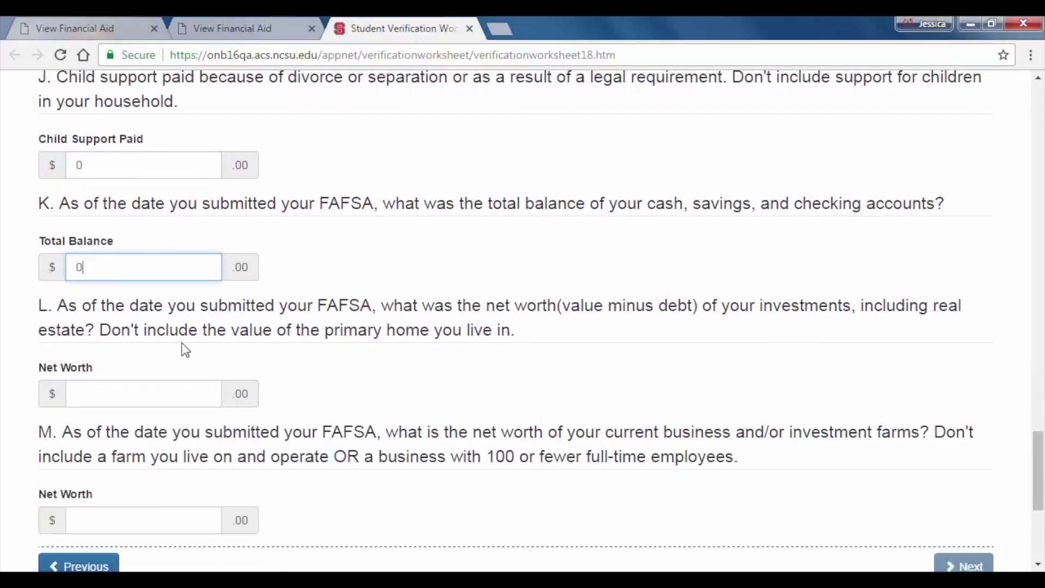
{"action": "scroll", "coordinate": [185, 348], "scroll_direction": "down", "scroll_amount": 2}
{"action": "left_click", "coordinate": [196, 308]}
{"action": "type", "text": "0"}
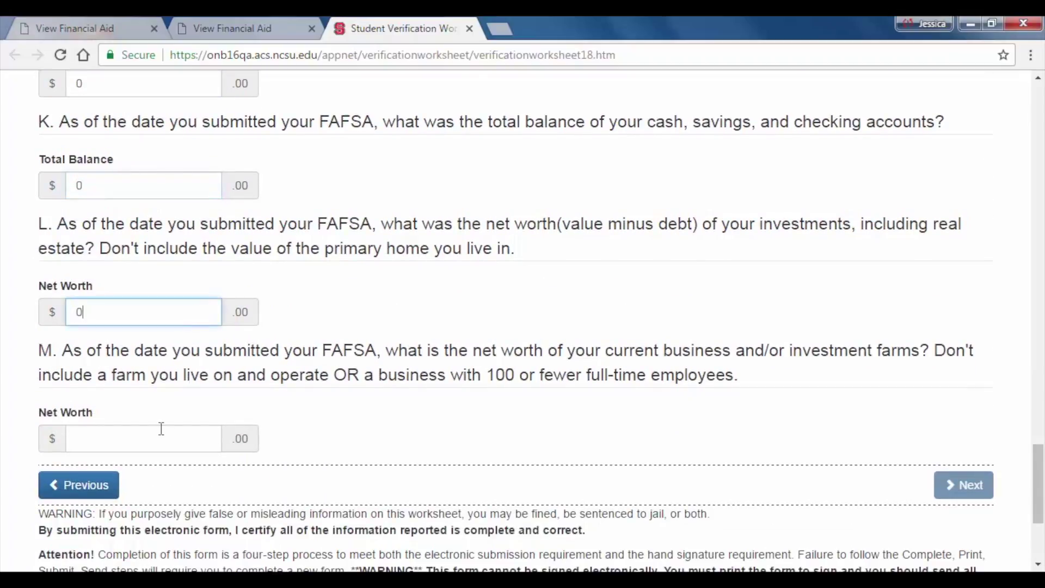
{"action": "left_click", "coordinate": [165, 434]}
{"action": "type", "text": "0"}
{"action": "left_click", "coordinate": [480, 449]}
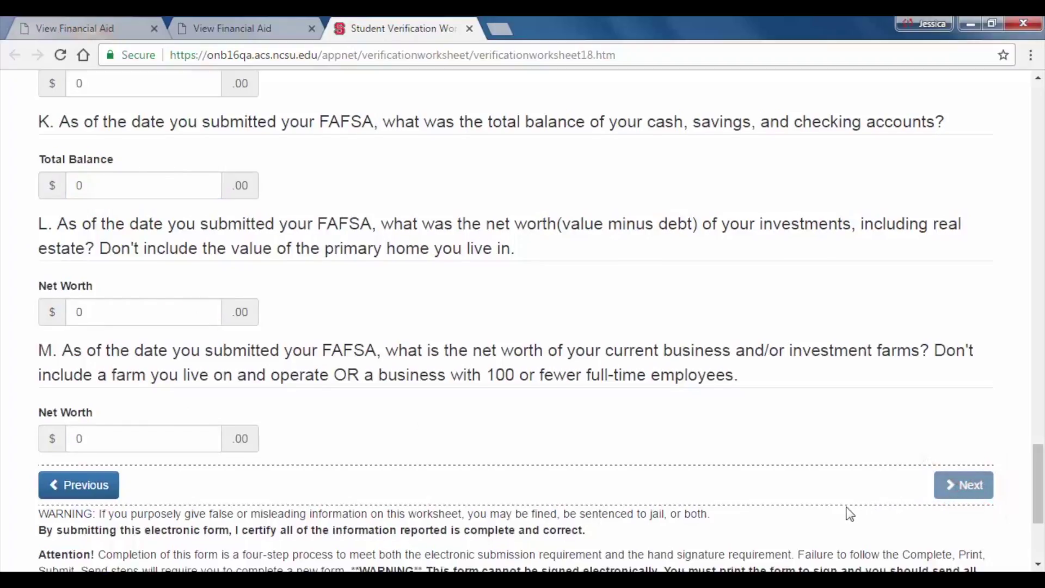
Scroll down to the worksheet's completion acknowledgement at the bottom.
{"action": "scroll", "coordinate": [847, 507], "scroll_direction": "down", "scroll_amount": 4}
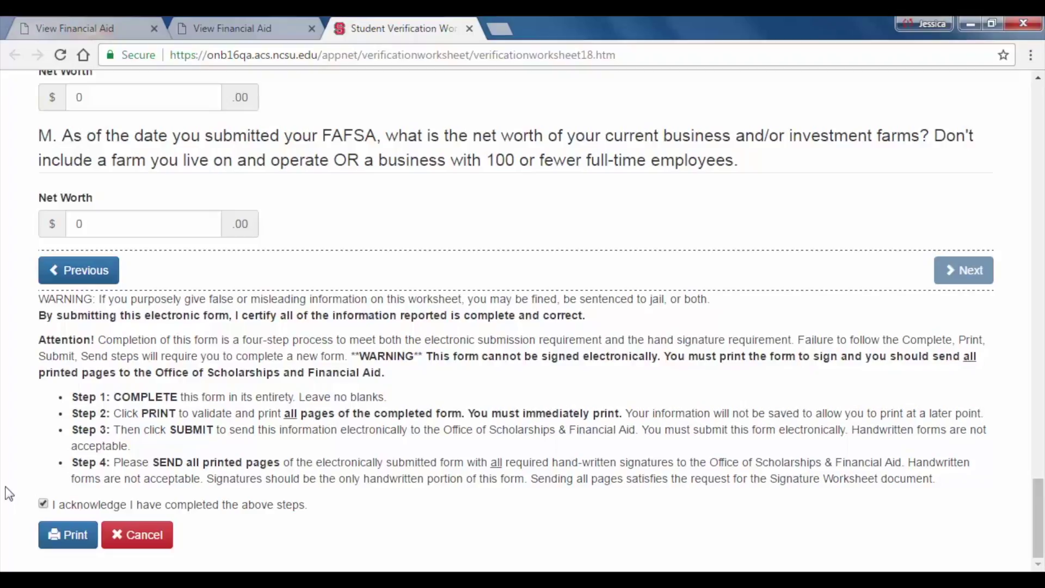
Print the worksheet to Adobe PDF, saving it under the suggested student-ID file name.
{"action": "left_click", "coordinate": [70, 536]}
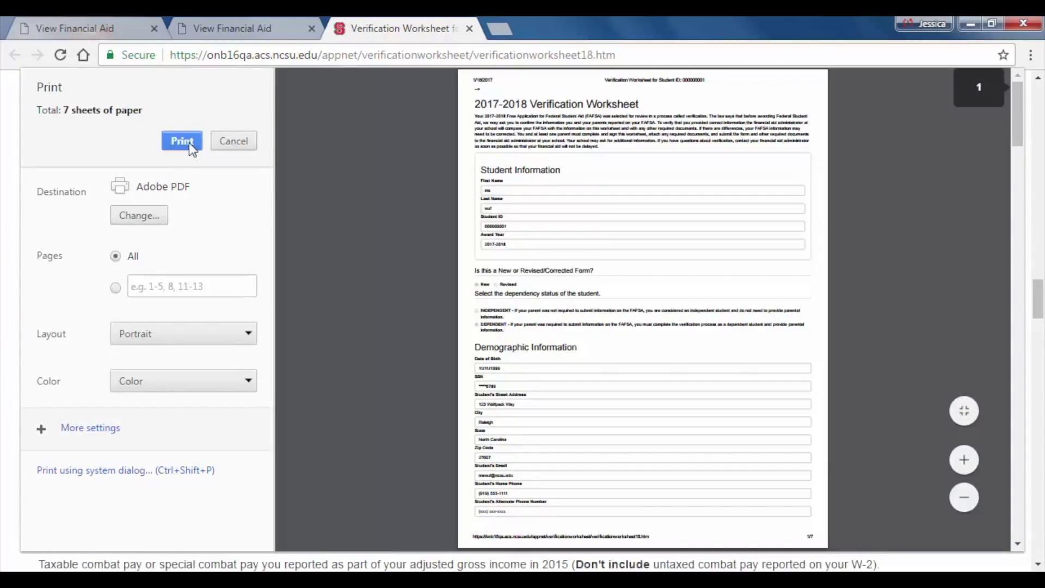
{"action": "left_click", "coordinate": [182, 141]}
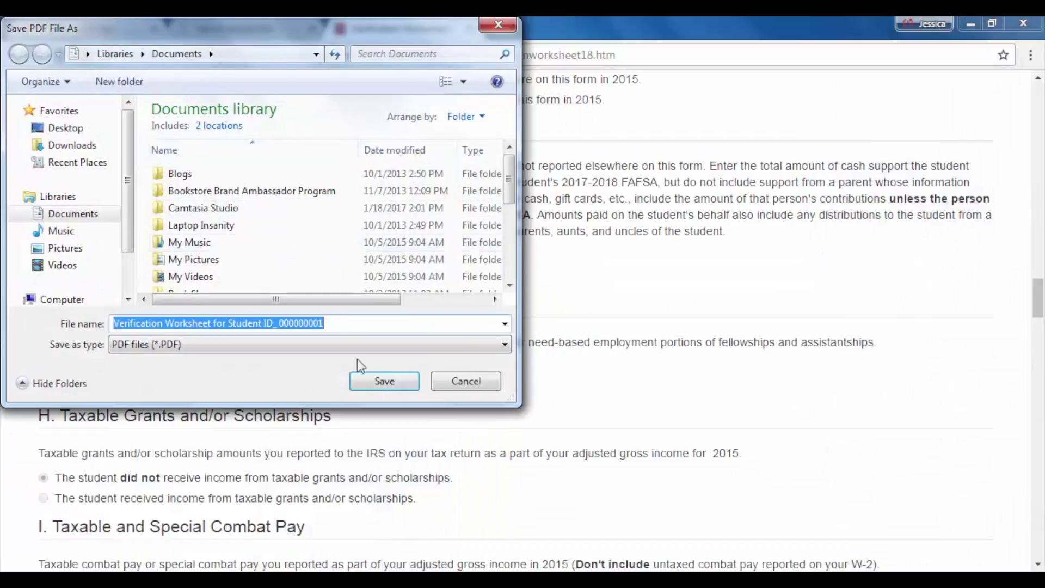
{"action": "left_click", "coordinate": [384, 381]}
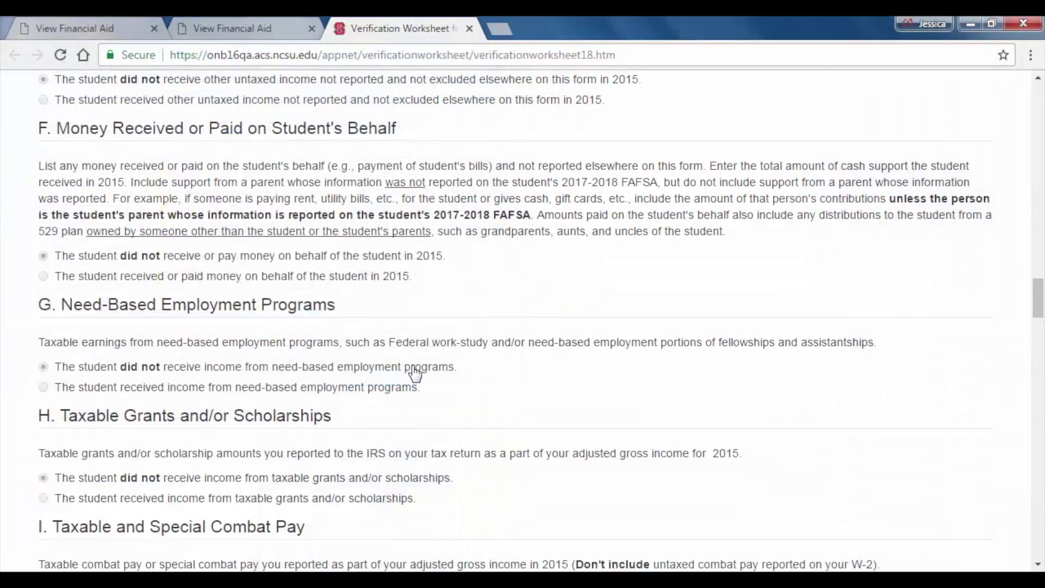
{"action": "scroll", "coordinate": [515, 404], "scroll_direction": "down", "scroll_amount": 15}
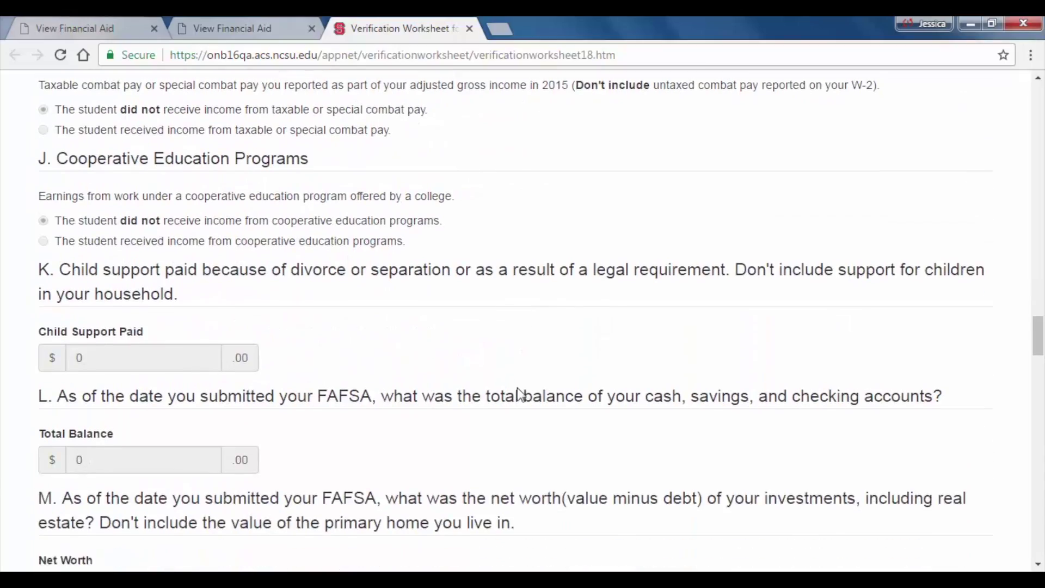
{"action": "scroll", "coordinate": [520, 391], "scroll_direction": "down", "scroll_amount": 20}
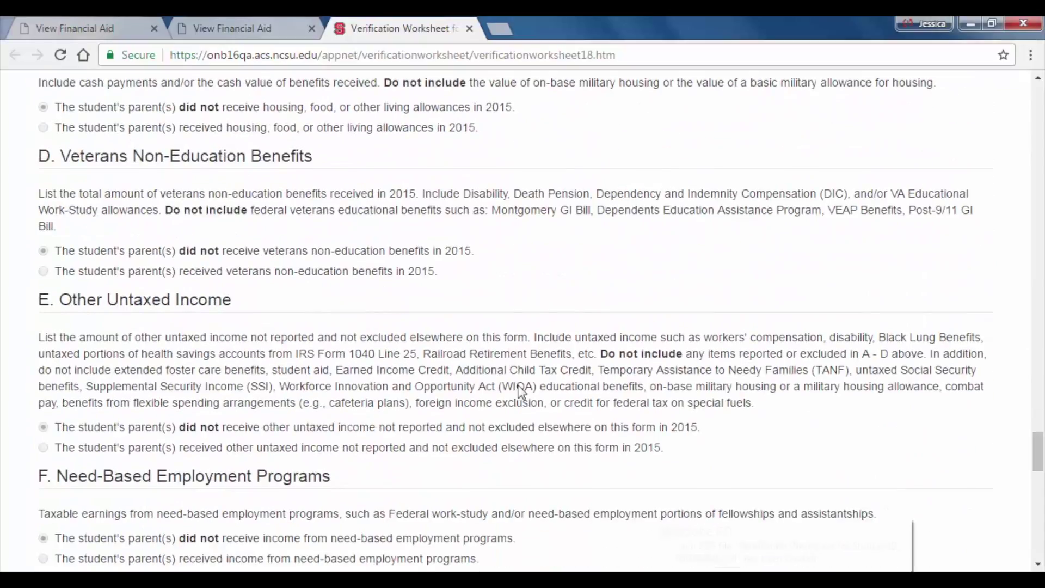
{"action": "scroll", "coordinate": [521, 395], "scroll_direction": "down", "scroll_amount": 10}
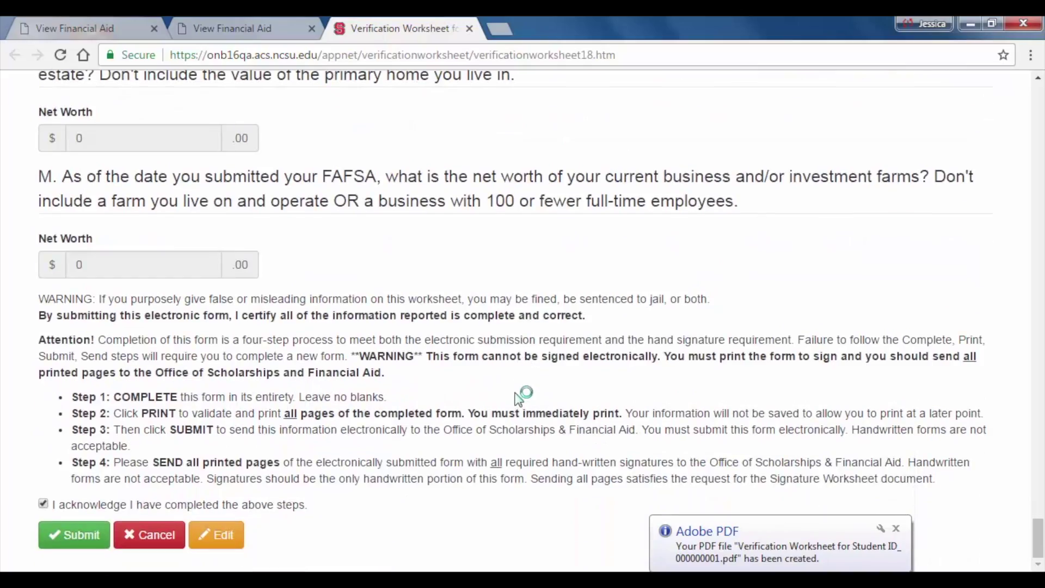
Submit the worksheet and confirm with OK that a copy was printed.
{"action": "left_click", "coordinate": [85, 539]}
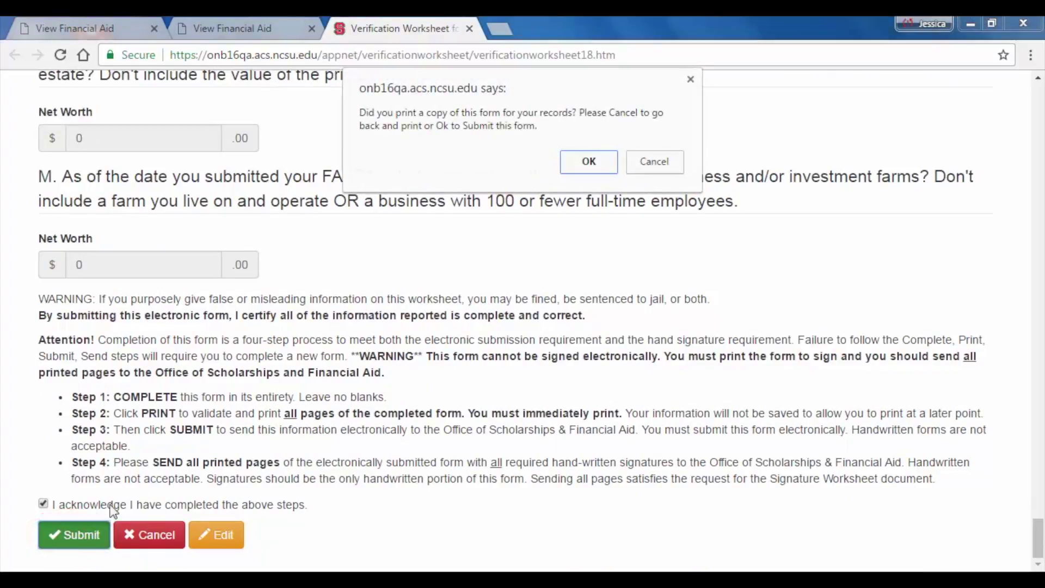
{"action": "left_click", "coordinate": [605, 162]}
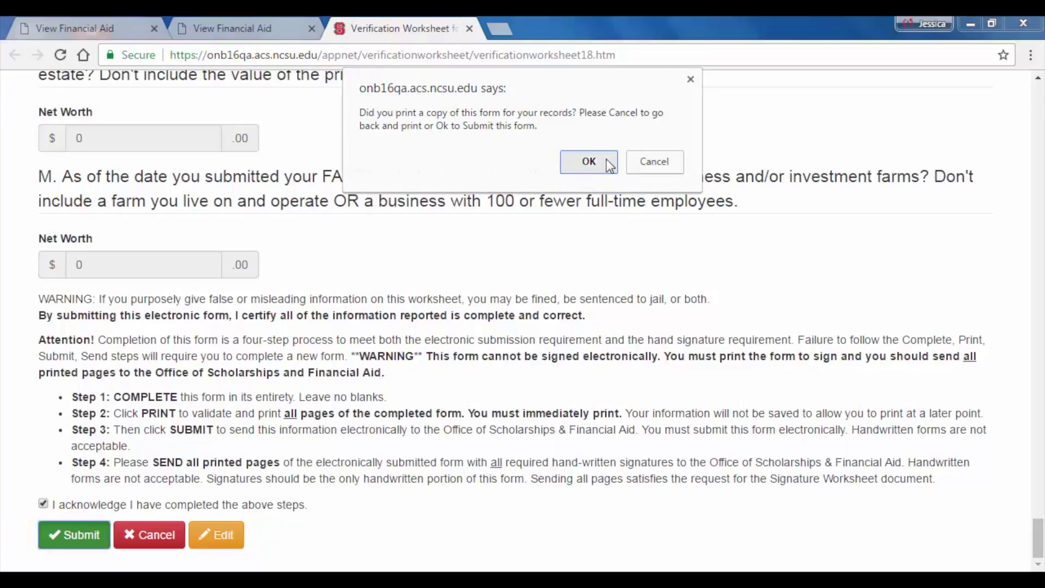